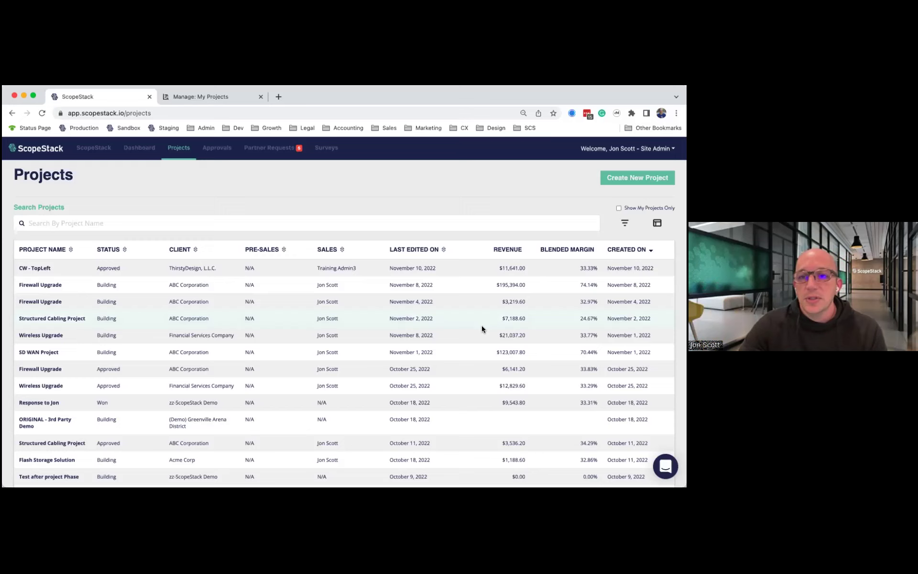
Start a new project from the CRM opportunity "DigitalTorch, Inc. / TopLeft Demo / Opportunity 28".
{"action": "left_click", "coordinate": [618, 179]}
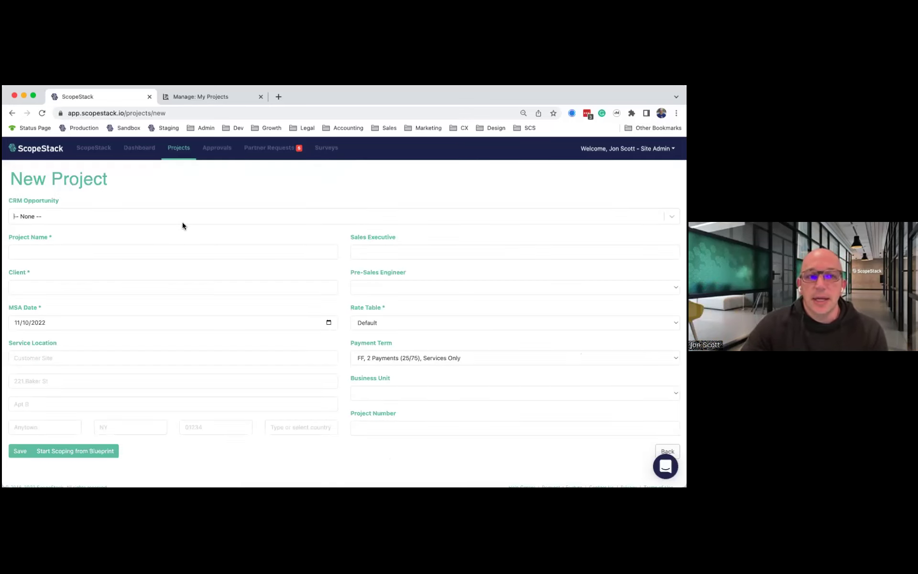
{"action": "left_click", "coordinate": [180, 220]}
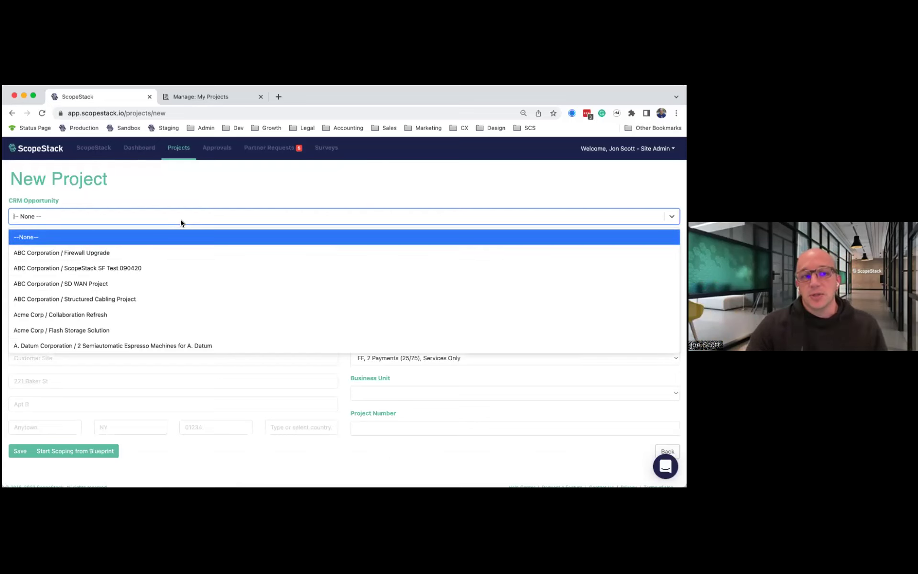
{"action": "type", "text": "top"}
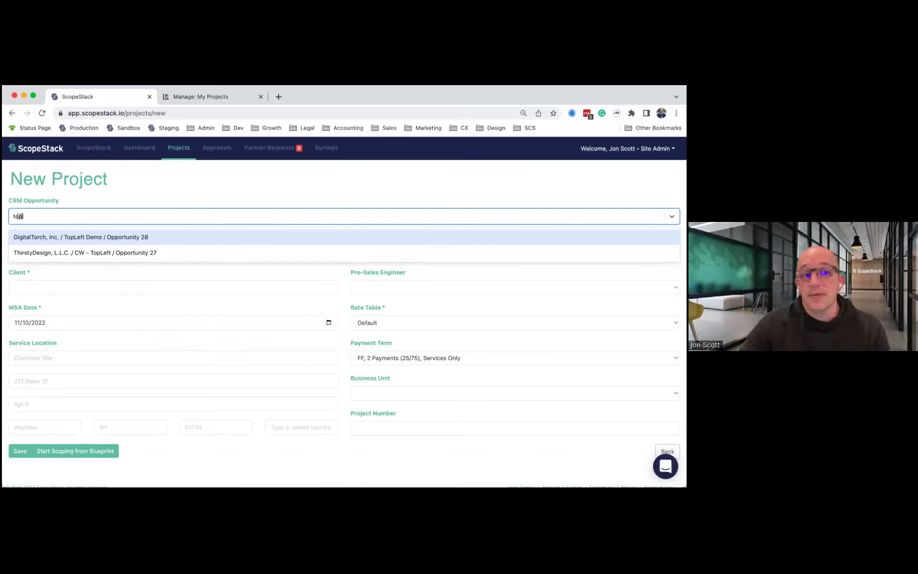
{"action": "left_click", "coordinate": [145, 237]}
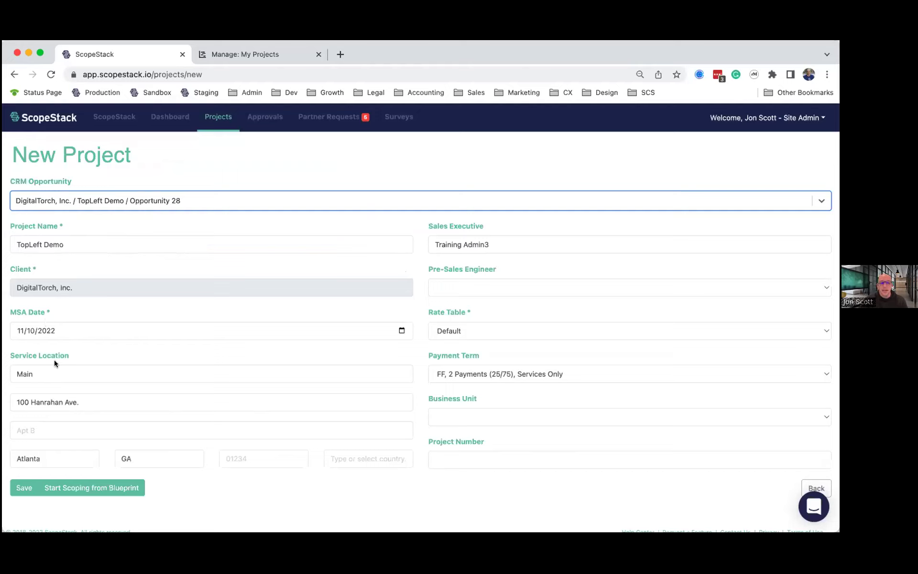
Enter the service location's postal code, leave the pre-sales engineer blank and save the new project.
{"action": "left_click", "coordinate": [258, 464]}
{"action": "type", "text": "01234"}
{"action": "left_click", "coordinate": [488, 279]}
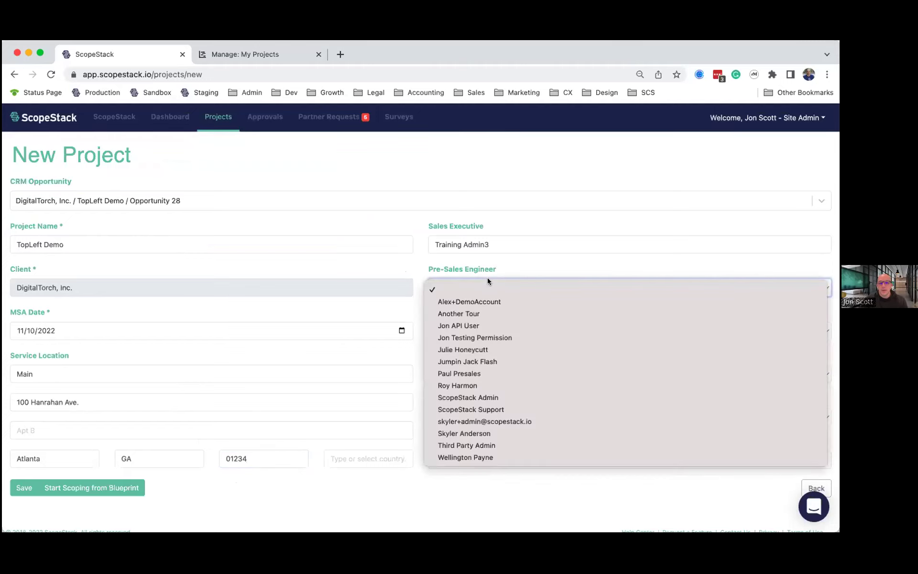
{"action": "left_click", "coordinate": [435, 498]}
{"action": "left_click", "coordinate": [18, 485]}
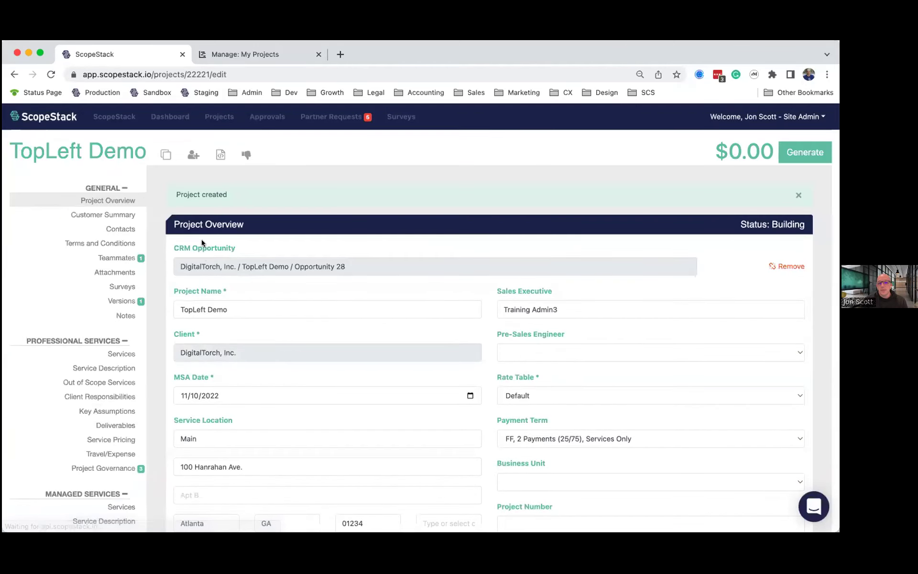
Collapse the project's General section and open the Professional Services service editor.
{"action": "scroll", "coordinate": [202, 243], "scroll_direction": "down", "scroll_amount": 2}
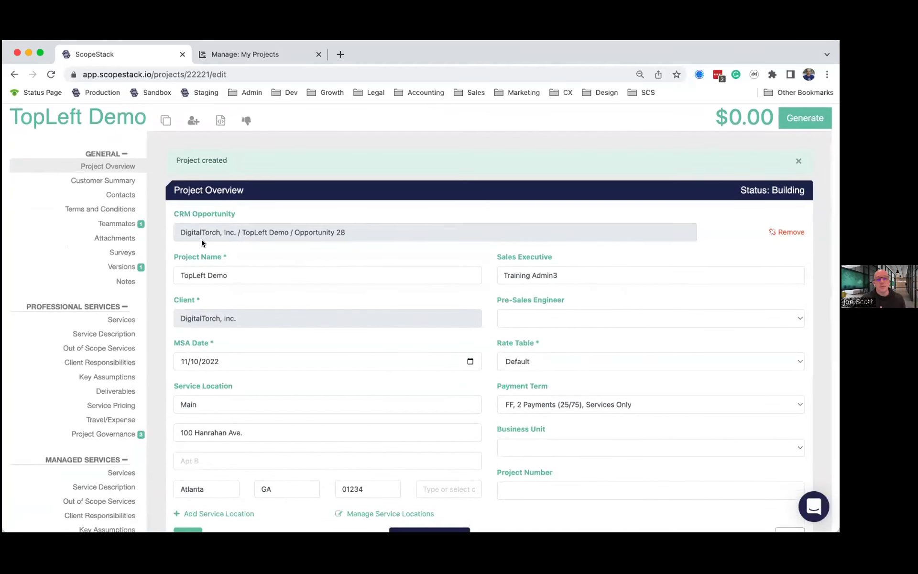
{"action": "left_click", "coordinate": [125, 153]}
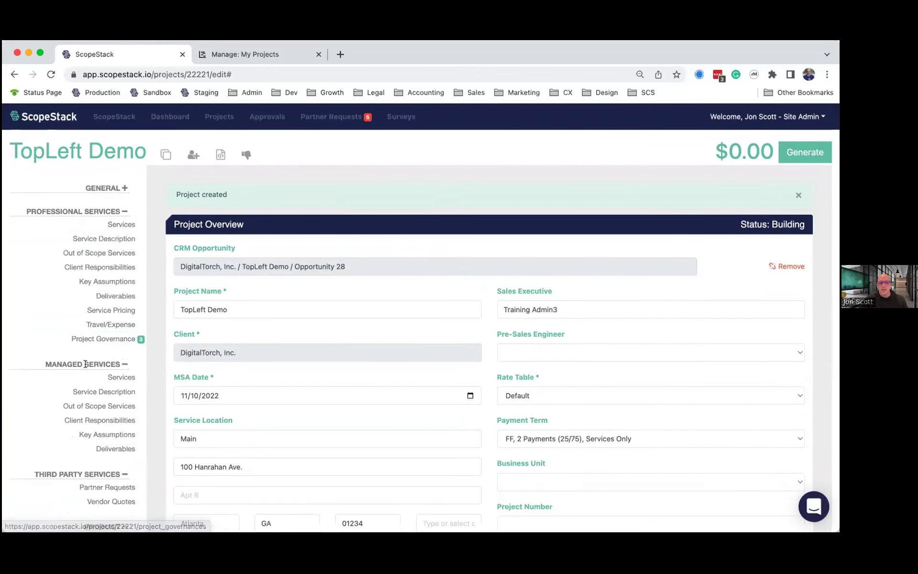
{"action": "scroll", "coordinate": [115, 373], "scroll_direction": "down", "scroll_amount": 1}
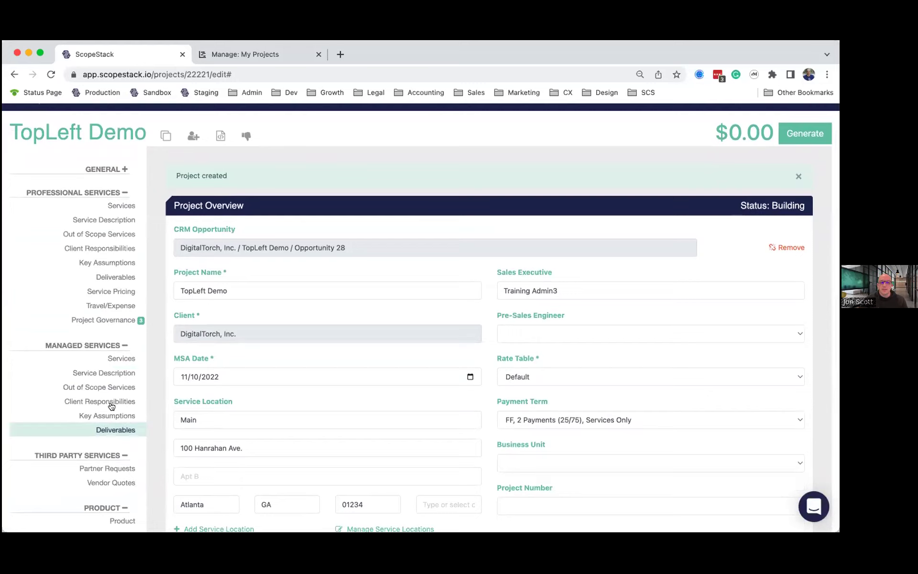
{"action": "scroll", "coordinate": [120, 206], "scroll_direction": "up", "scroll_amount": 1}
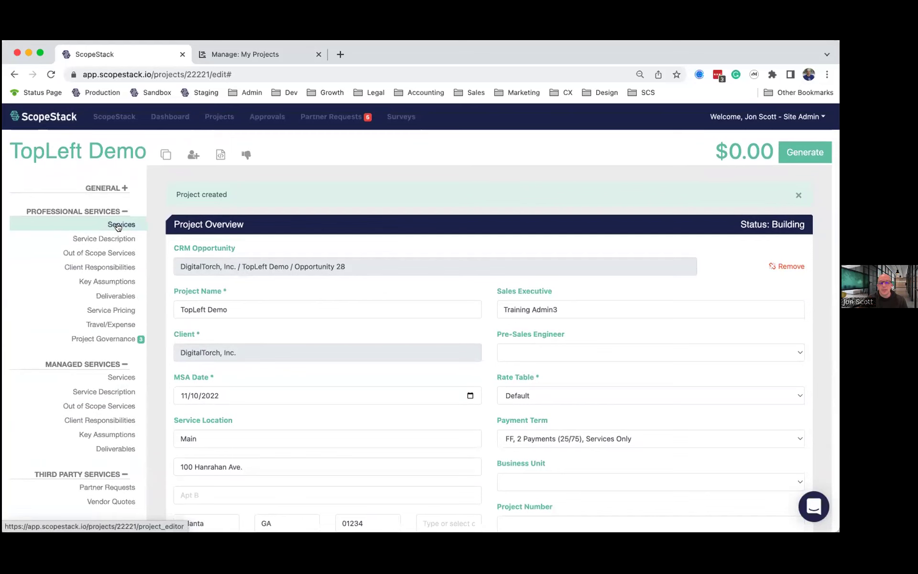
{"action": "left_click", "coordinate": [118, 226]}
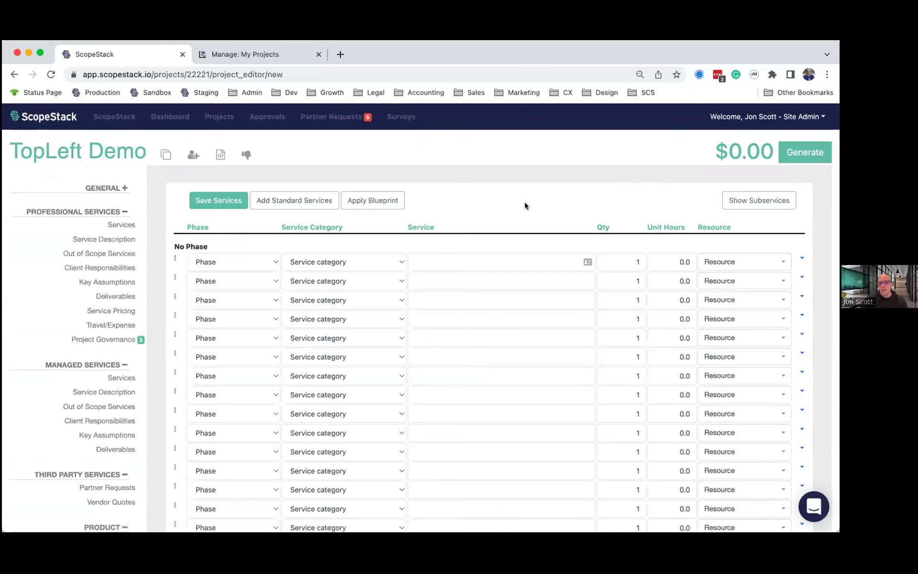
Fill in a Plan-phase Compute service named "Custom Compute Thing" with 4 unit hours and the Engineer resource.
{"action": "left_click", "coordinate": [245, 265]}
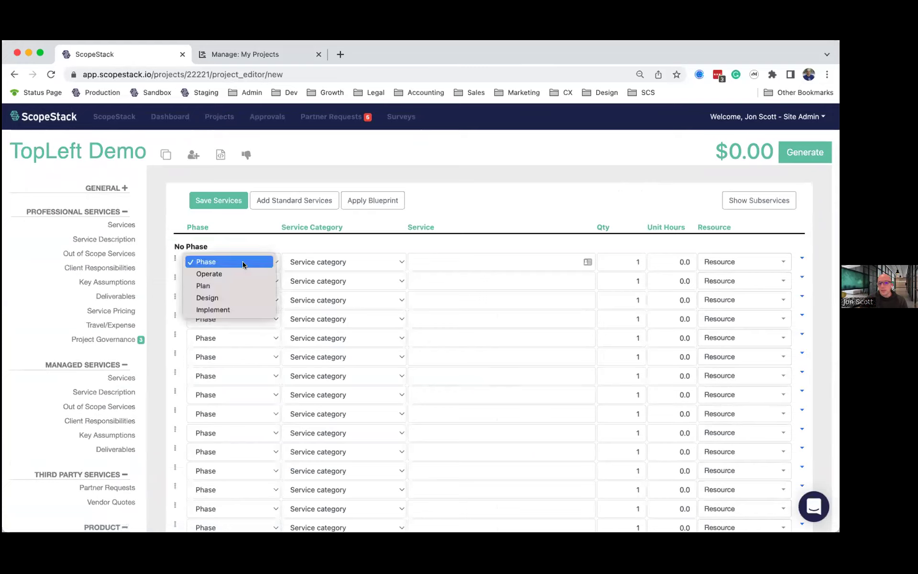
{"action": "left_click", "coordinate": [233, 285]}
{"action": "left_click", "coordinate": [355, 264]}
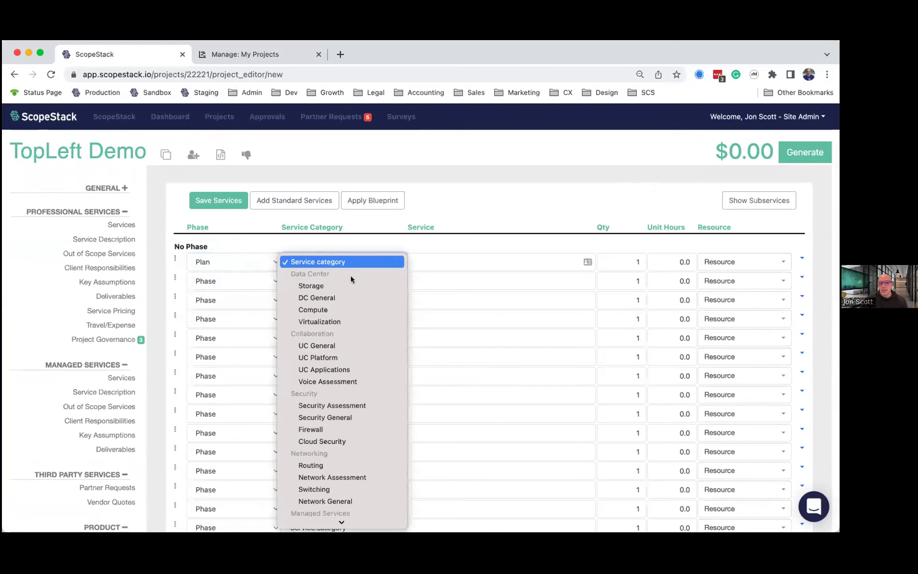
{"action": "left_click", "coordinate": [335, 309]}
{"action": "left_click", "coordinate": [420, 262]}
{"action": "type", "text": "Custom Compute Thing"}
{"action": "left_click", "coordinate": [678, 263]}
{"action": "type", "text": "4"}
{"action": "left_click", "coordinate": [724, 262]}
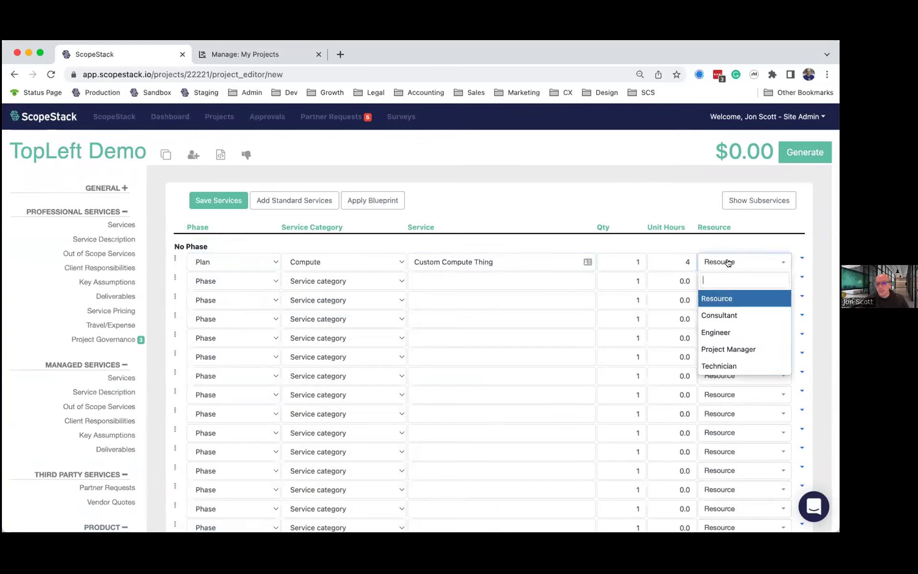
{"action": "left_click", "coordinate": [723, 331]}
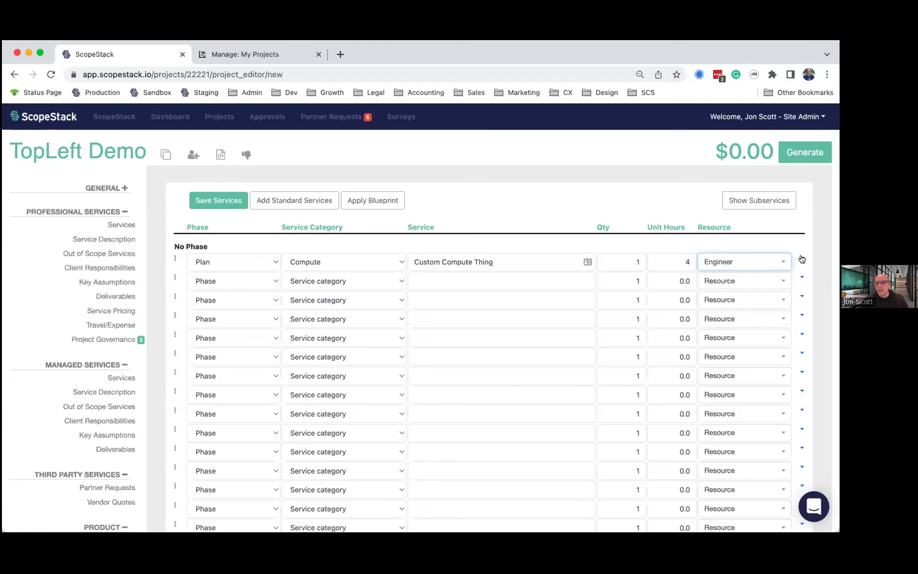
Add a subservice "Custom Step" with 4 unit hours and the Technician resource under Custom Compute Thing, and save the services.
{"action": "left_click", "coordinate": [728, 272]}
{"action": "left_click", "coordinate": [455, 276]}
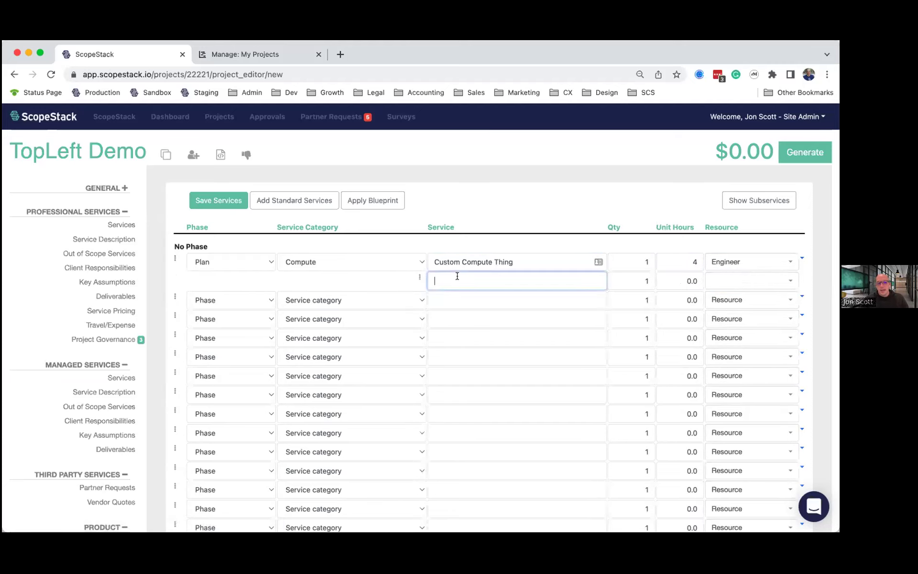
{"action": "type", "text": "Custom Step"}
{"action": "key", "text": "Tab"}
{"action": "key", "text": "Tab"}
{"action": "type", "text": "4"}
{"action": "left_click", "coordinate": [752, 283]}
{"action": "type", "text": "t"}
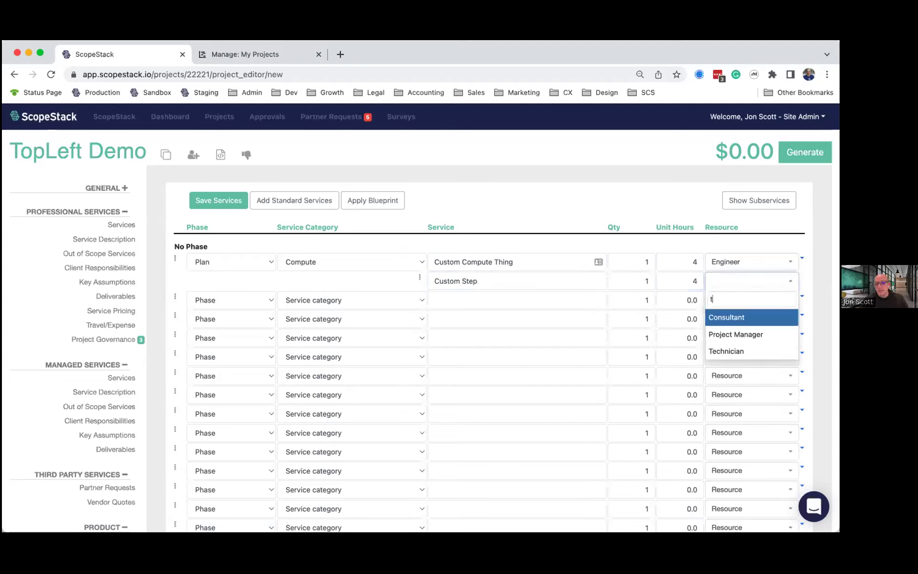
{"action": "left_click", "coordinate": [728, 351]}
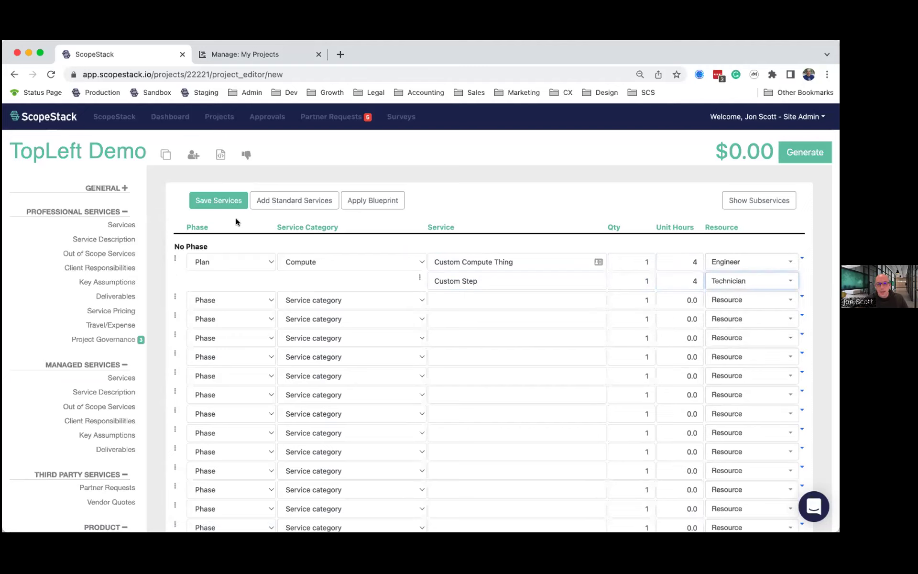
{"action": "left_click", "coordinate": [220, 205]}
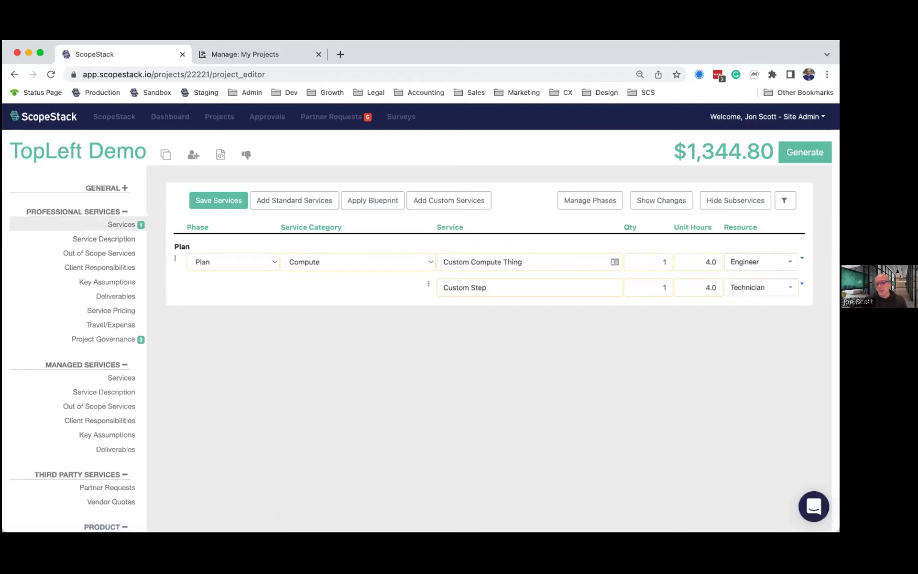
{"action": "left_click", "coordinate": [802, 258]}
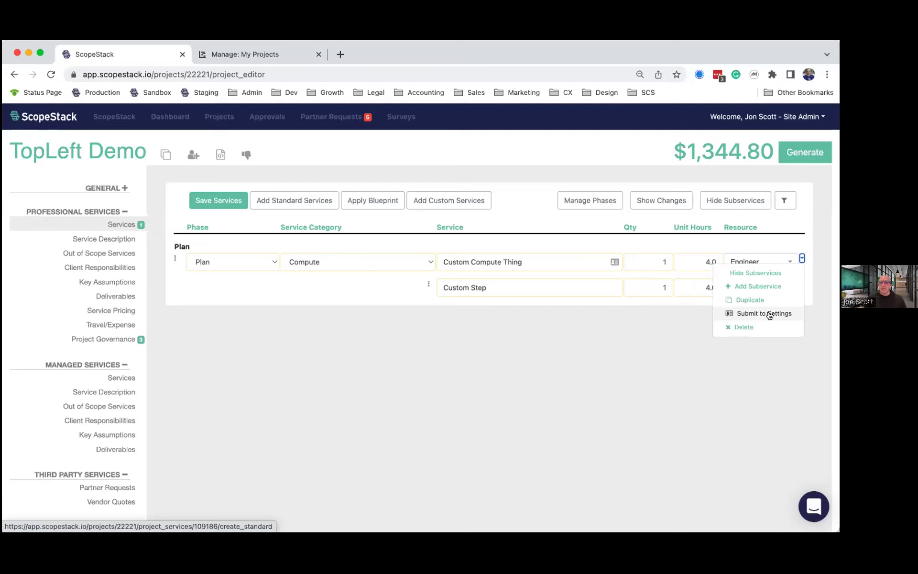
{"action": "left_click", "coordinate": [390, 318]}
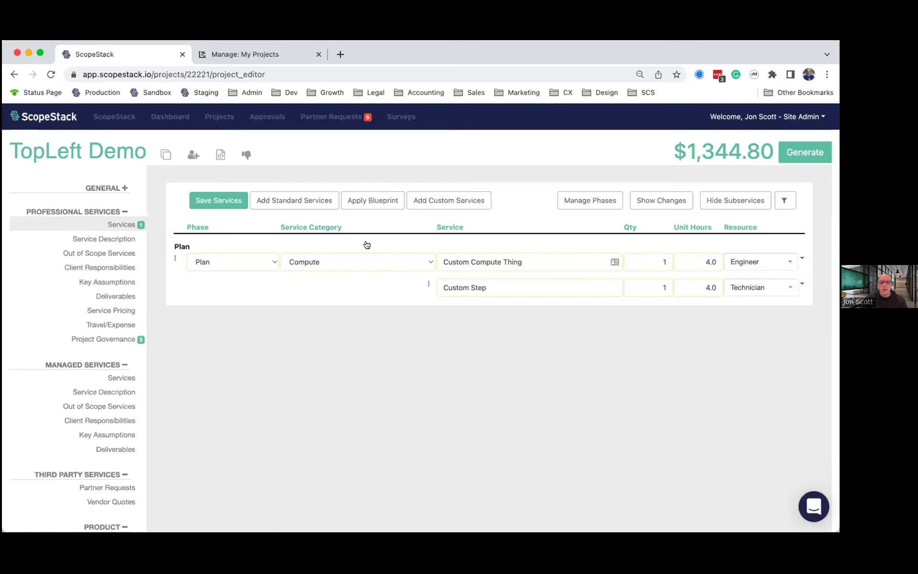
Apply the "Network Plan-Design-Install" service blueprint to the project.
{"action": "left_click", "coordinate": [363, 204]}
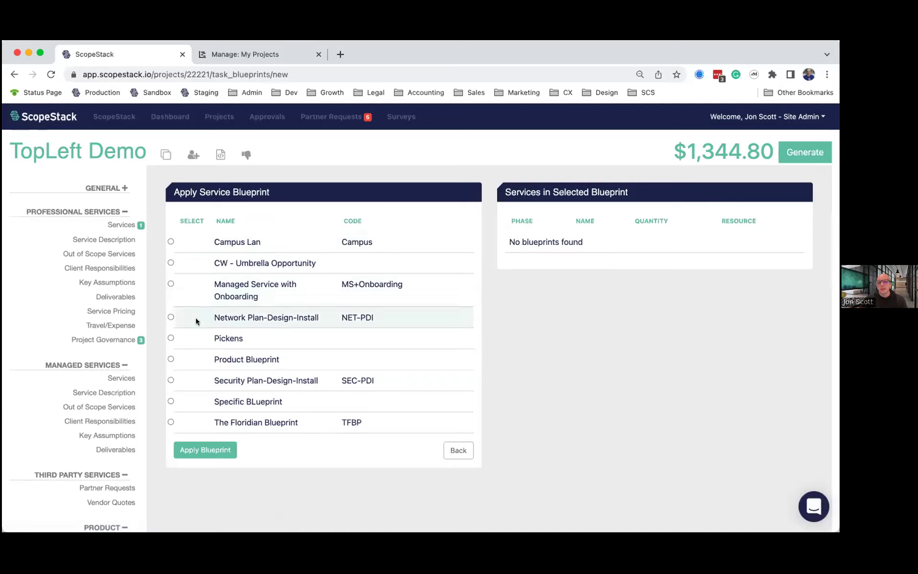
{"action": "left_click", "coordinate": [170, 317]}
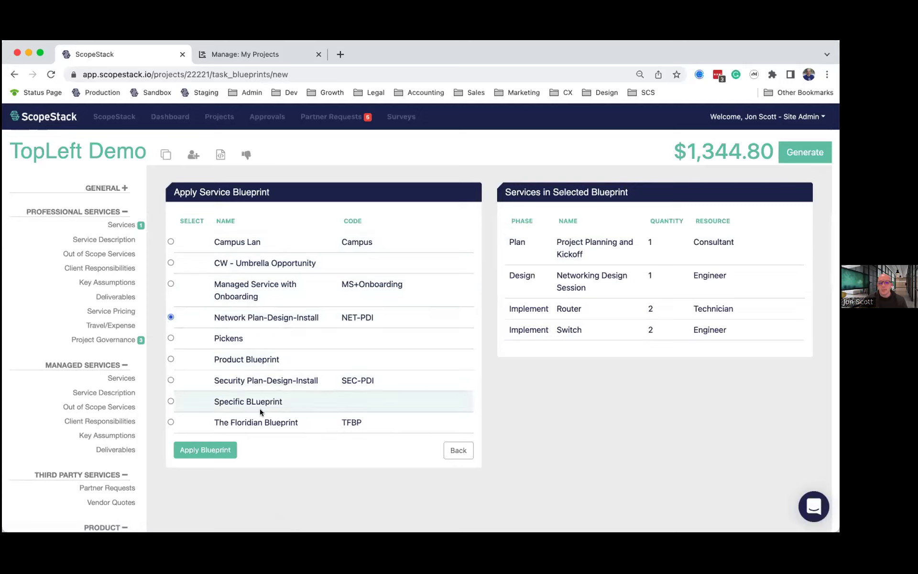
{"action": "left_click", "coordinate": [206, 452]}
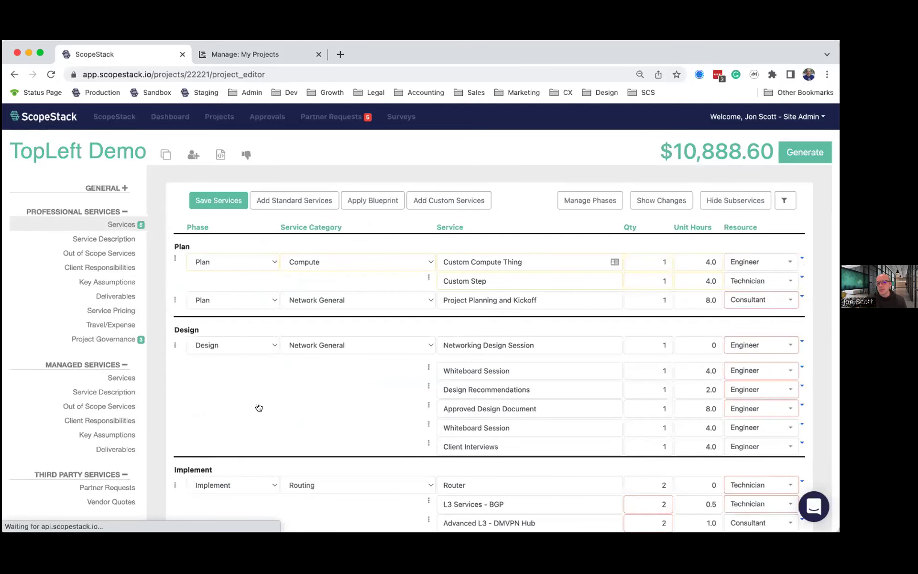
Review the quantities, unit hours and resources of the blueprint services across the Plan, Design and Implement phases.
{"action": "scroll", "coordinate": [258, 407], "scroll_direction": "down", "scroll_amount": 3}
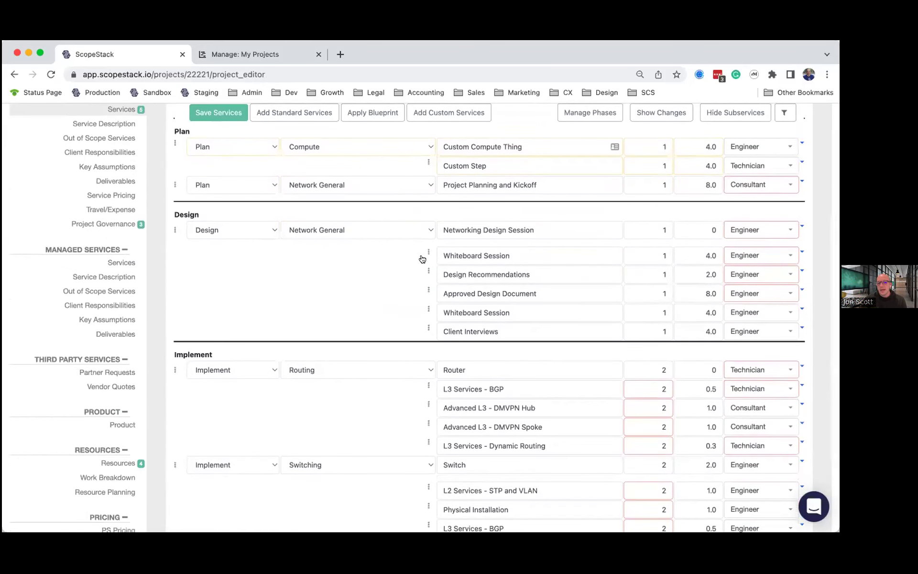
{"action": "scroll", "coordinate": [435, 354], "scroll_direction": "down", "scroll_amount": 2}
{"action": "scroll", "coordinate": [440, 357], "scroll_direction": "up", "scroll_amount": 2}
{"action": "scroll", "coordinate": [440, 358], "scroll_direction": "up", "scroll_amount": 2}
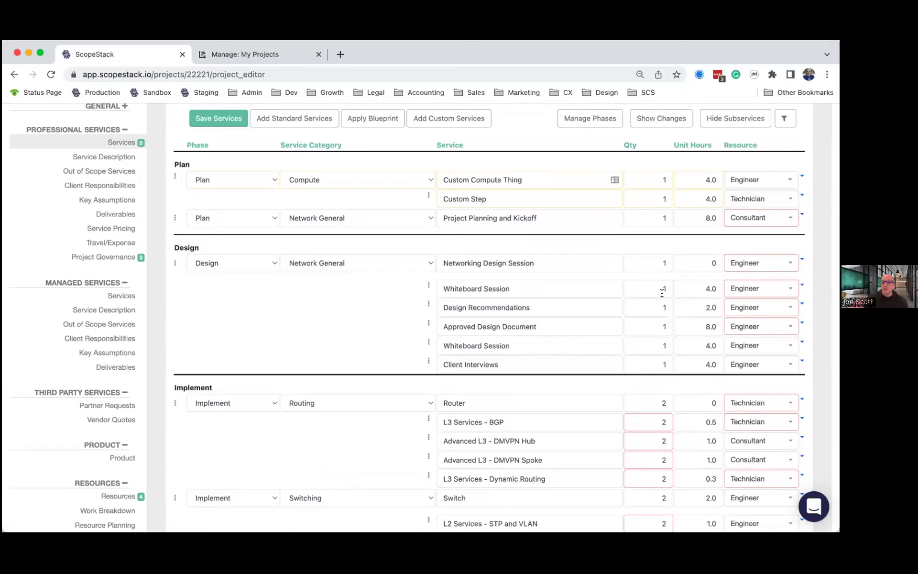
{"action": "left_click", "coordinate": [700, 291]}
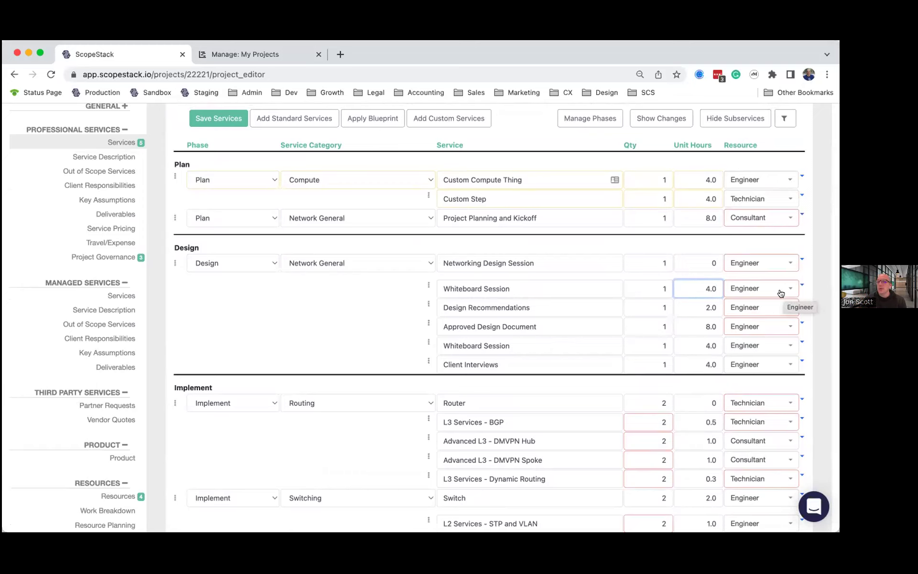
{"action": "scroll", "coordinate": [322, 314], "scroll_direction": "up", "scroll_amount": 3}
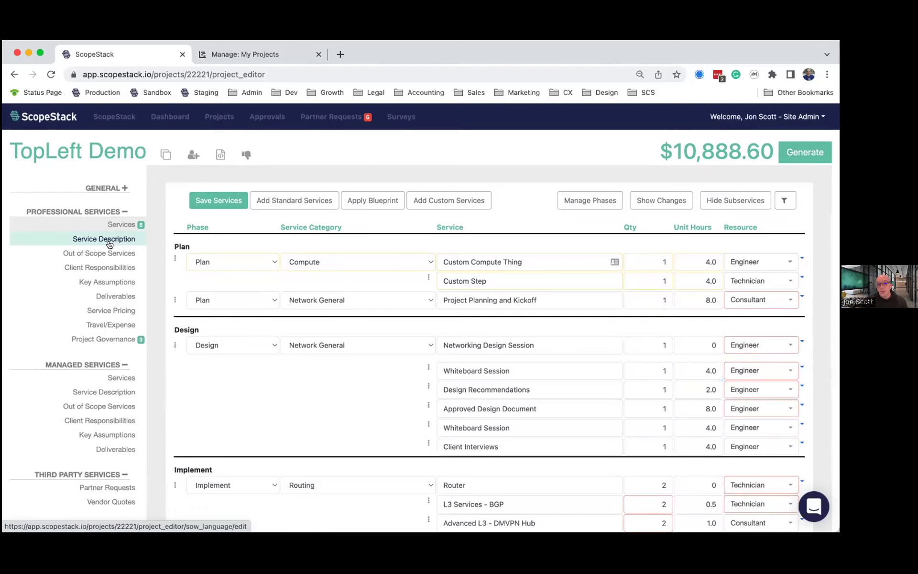
Append "and stuff" to the service description of the first Whiteboard Session in the Design phase.
{"action": "left_click", "coordinate": [109, 244]}
{"action": "scroll", "coordinate": [666, 378], "scroll_direction": "down", "scroll_amount": 5}
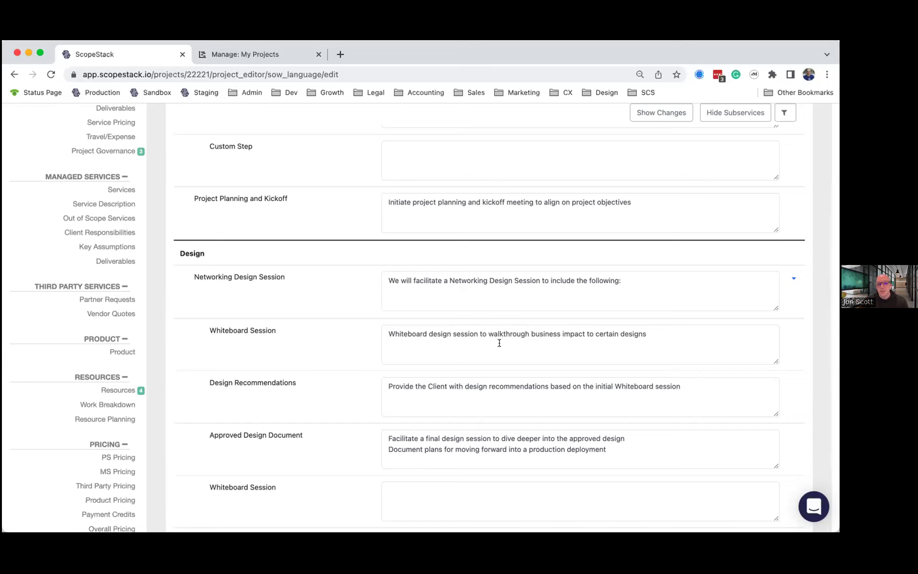
{"action": "scroll", "coordinate": [499, 343], "scroll_direction": "up", "scroll_amount": 5}
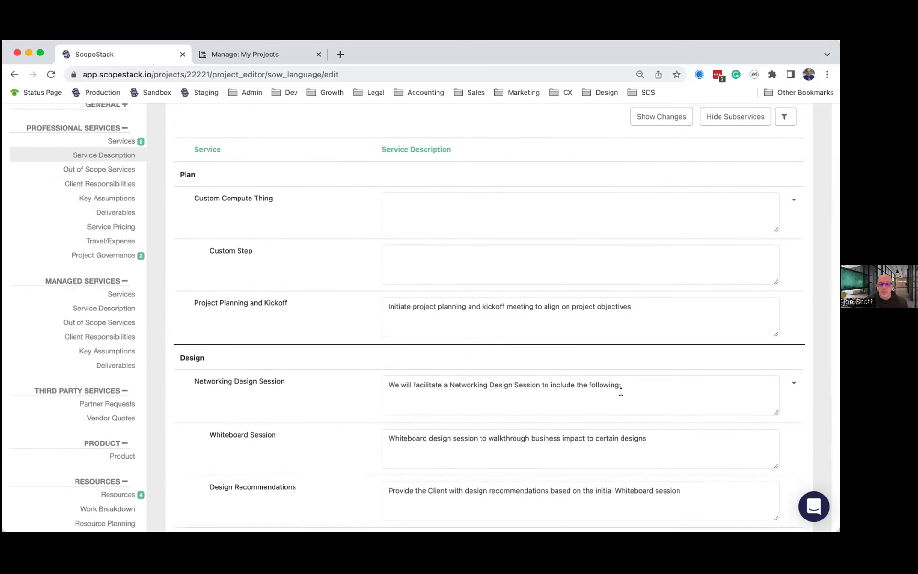
{"action": "left_click", "coordinate": [690, 446]}
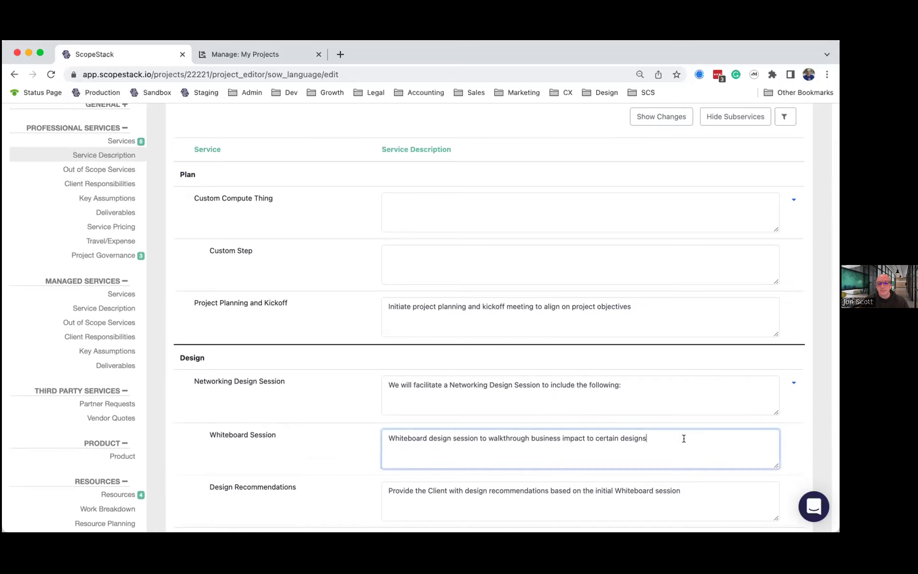
{"action": "type", "text": "and stuff"}
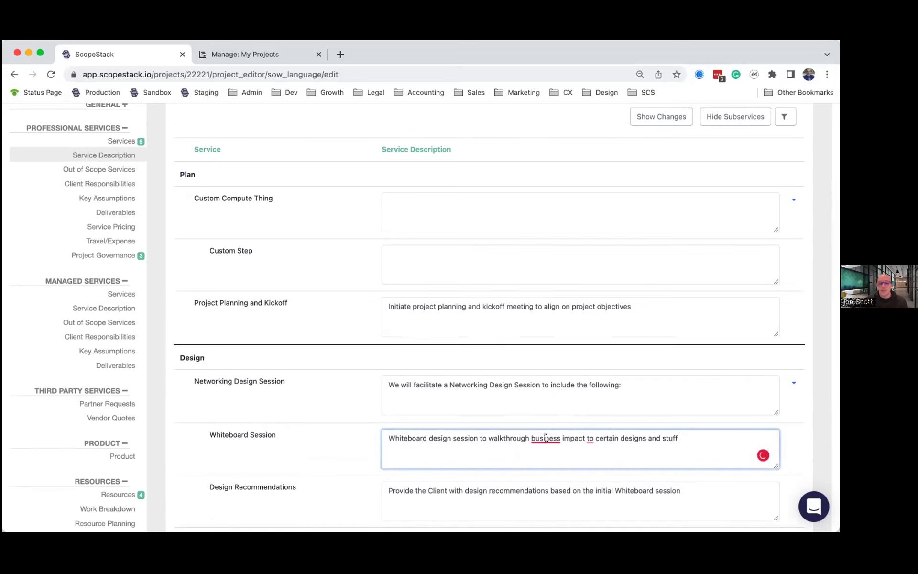
Accept the suggested grammar corrections in the Whiteboard Session description, including "the" before "business impact".
{"action": "mouse_move", "coordinate": [546, 438]}
{"action": "left_click", "coordinate": [559, 456]}
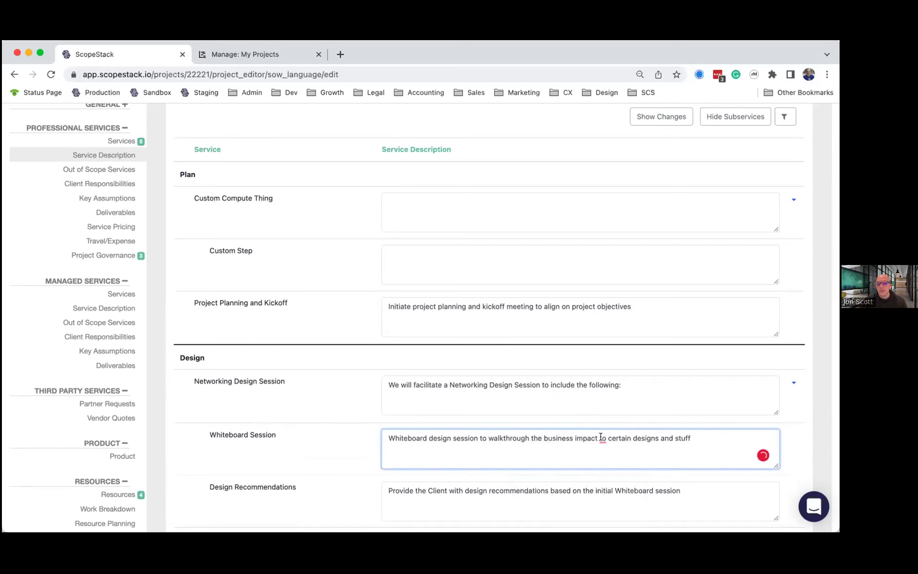
{"action": "mouse_move", "coordinate": [601, 437]}
{"action": "left_click", "coordinate": [610, 464]}
Save the service descriptions and turn on the display of changes.
{"action": "scroll", "coordinate": [788, 431], "scroll_direction": "down", "scroll_amount": 15}
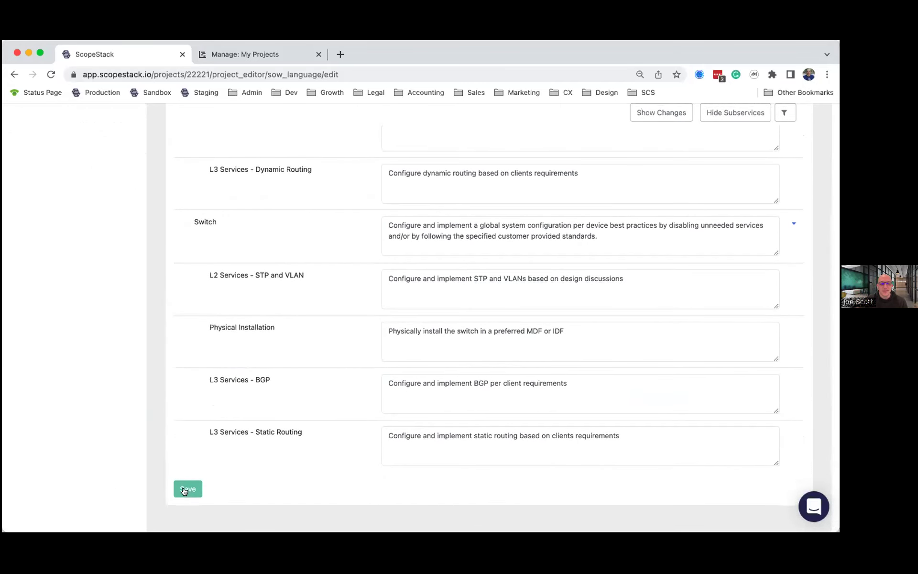
{"action": "left_click", "coordinate": [188, 488]}
{"action": "left_click", "coordinate": [662, 233]}
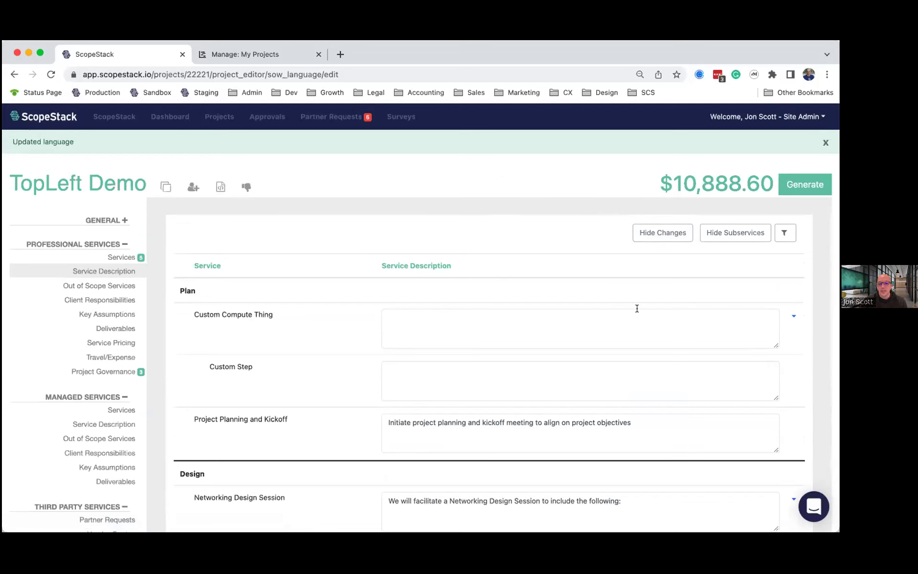
Compare the edited Whiteboard Session description in the Design phase with its standard language.
{"action": "scroll", "coordinate": [635, 308], "scroll_direction": "down", "scroll_amount": 6}
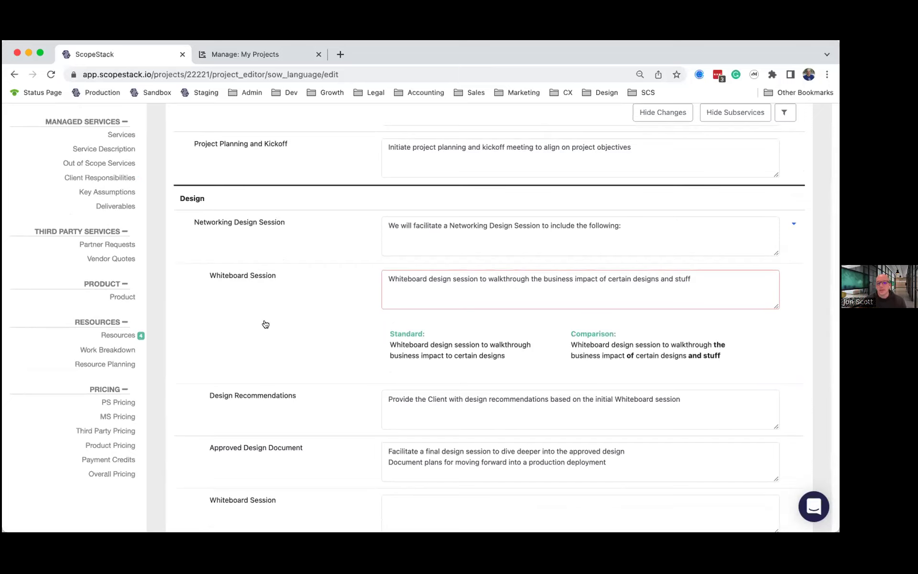
{"action": "scroll", "coordinate": [266, 324], "scroll_direction": "up", "scroll_amount": 2}
{"action": "scroll", "coordinate": [265, 324], "scroll_direction": "up", "scroll_amount": 3}
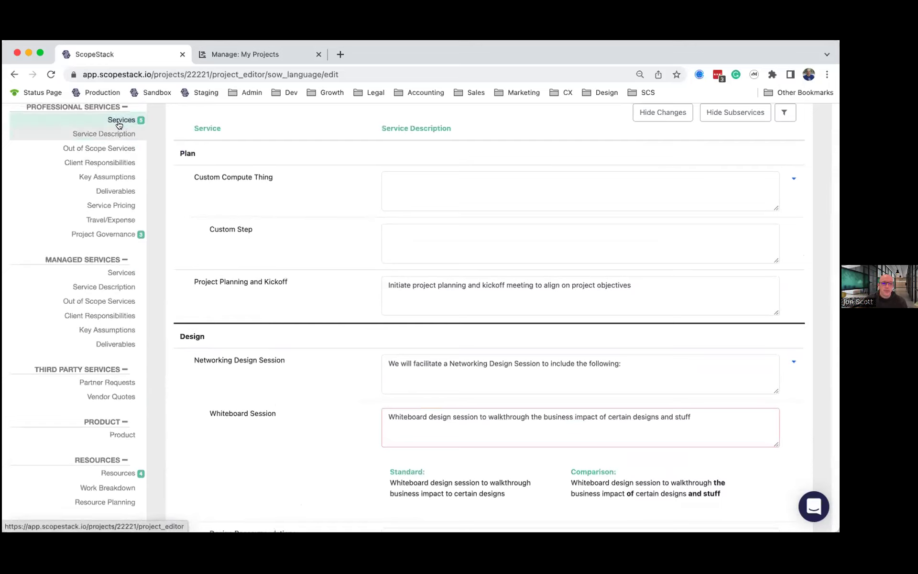
Open Project Governance and review how contingency, documentation and project management hours are calculated.
{"action": "left_click", "coordinate": [104, 232]}
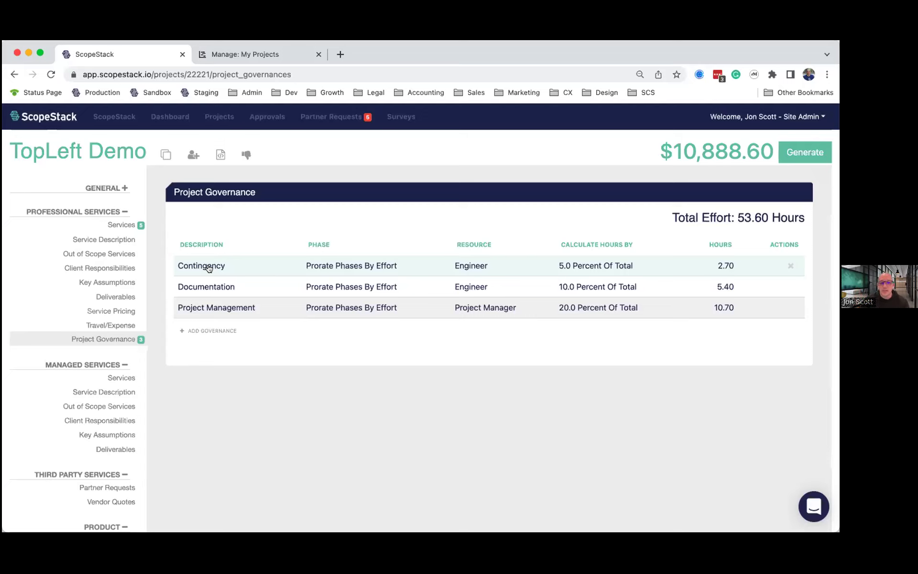
{"action": "scroll", "coordinate": [149, 289], "scroll_direction": "down", "scroll_amount": 4}
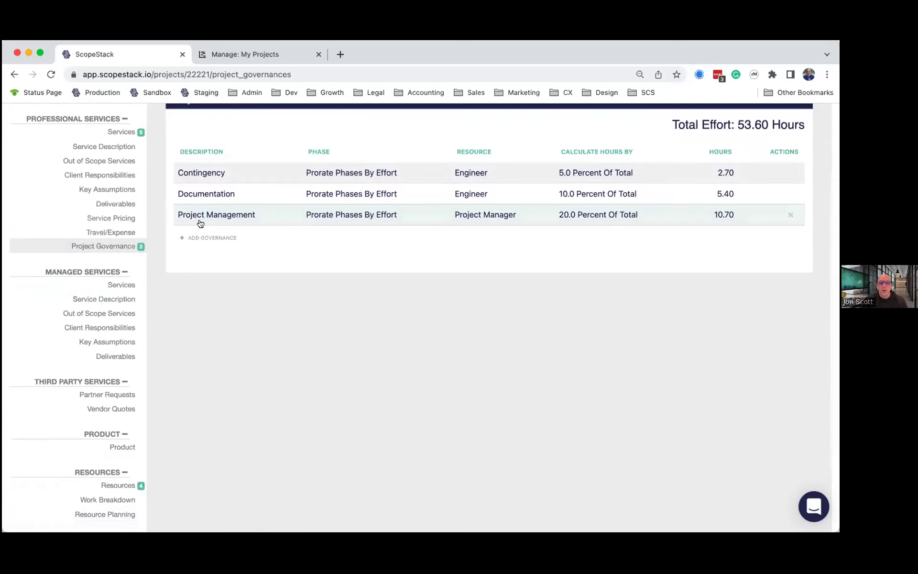
{"action": "scroll", "coordinate": [199, 222], "scroll_direction": "down", "scroll_amount": 4}
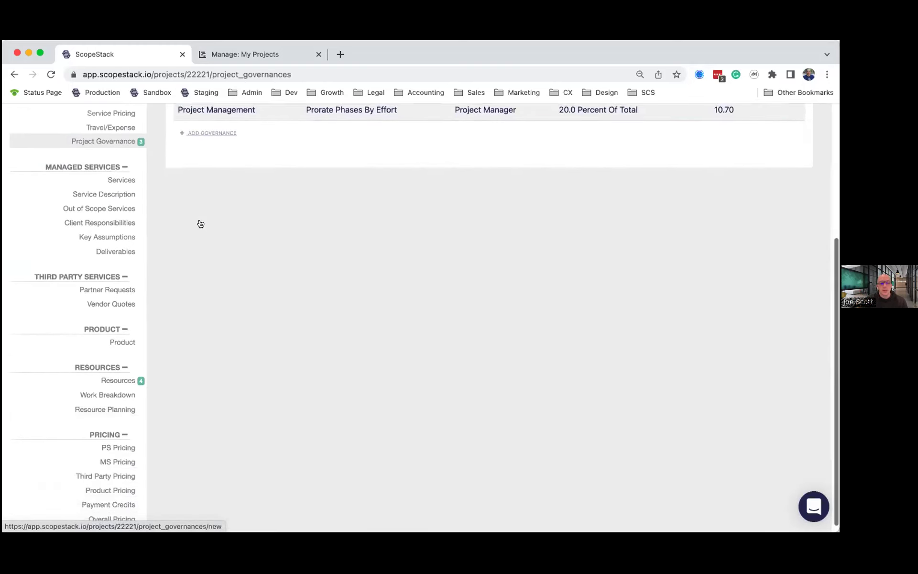
Open the Work Breakdown and examine the service hours and resources by line of business and by phase.
{"action": "left_click", "coordinate": [118, 394]}
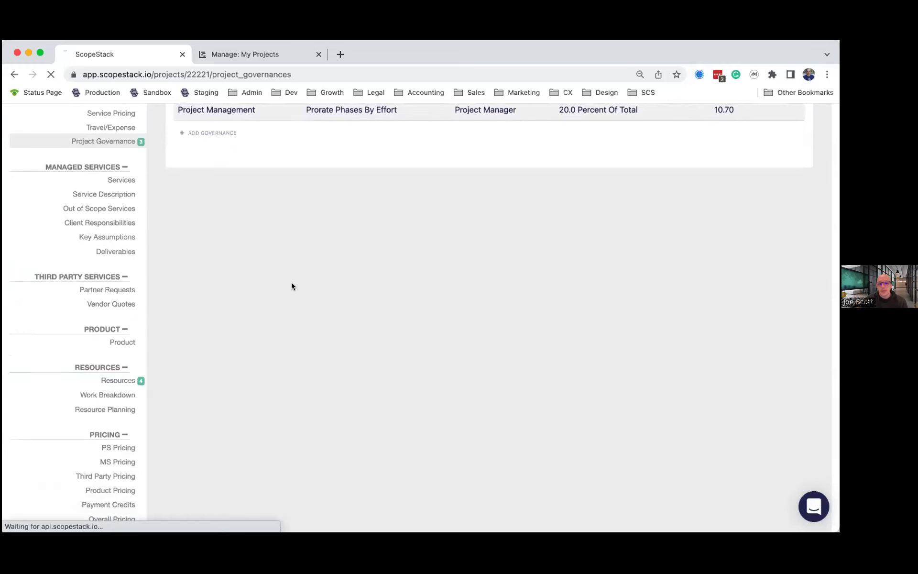
{"action": "scroll", "coordinate": [293, 273], "scroll_direction": "down", "scroll_amount": 1}
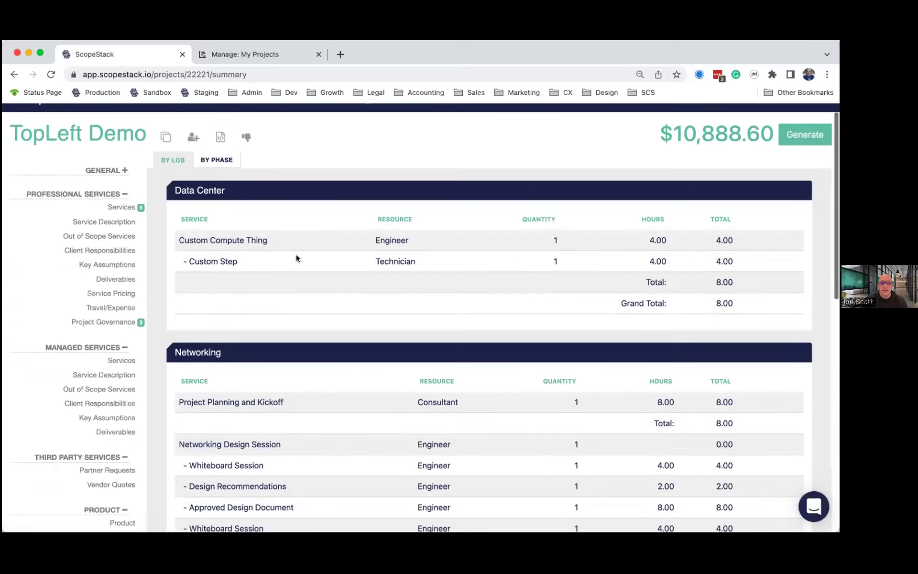
{"action": "left_click", "coordinate": [217, 161]}
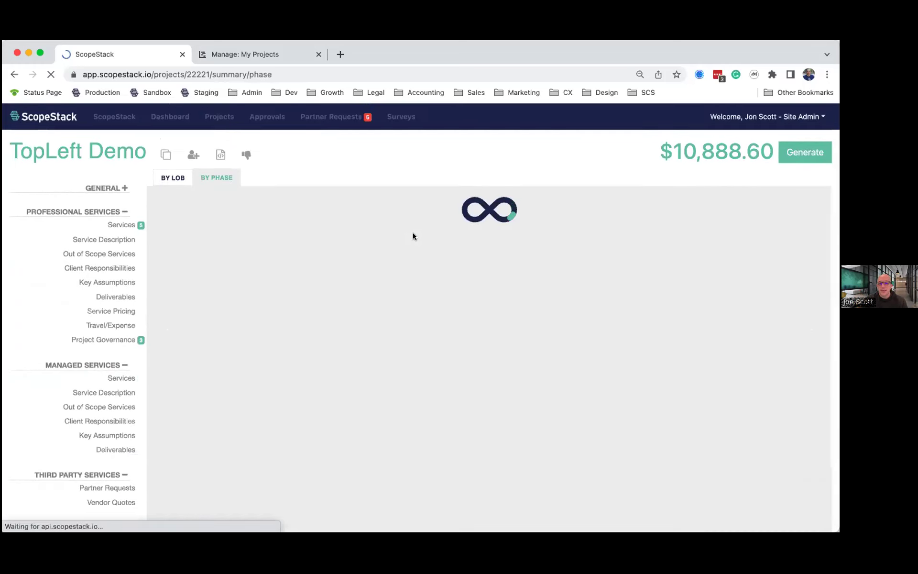
{"action": "scroll", "coordinate": [299, 202], "scroll_direction": "down", "scroll_amount": 2}
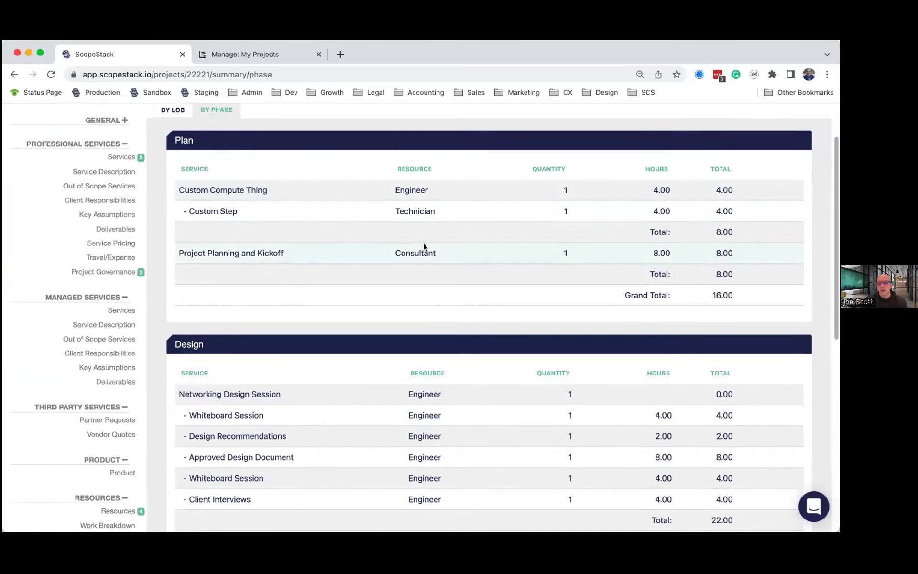
{"action": "scroll", "coordinate": [423, 243], "scroll_direction": "down", "scroll_amount": 1}
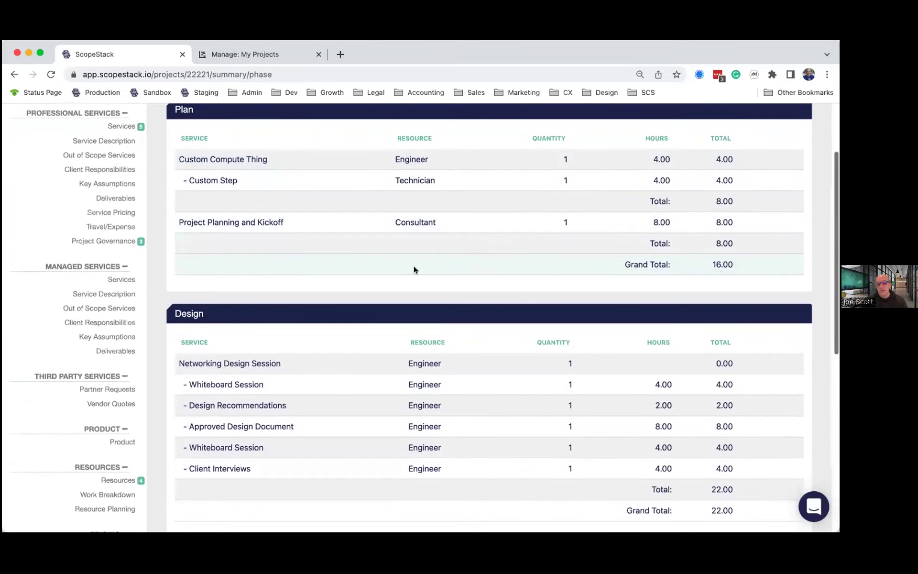
{"action": "left_click_drag", "start_coordinate": [211, 359], "coordinate": [339, 373]}
{"action": "left_click", "coordinate": [268, 468]}
{"action": "left_click", "coordinate": [328, 343]}
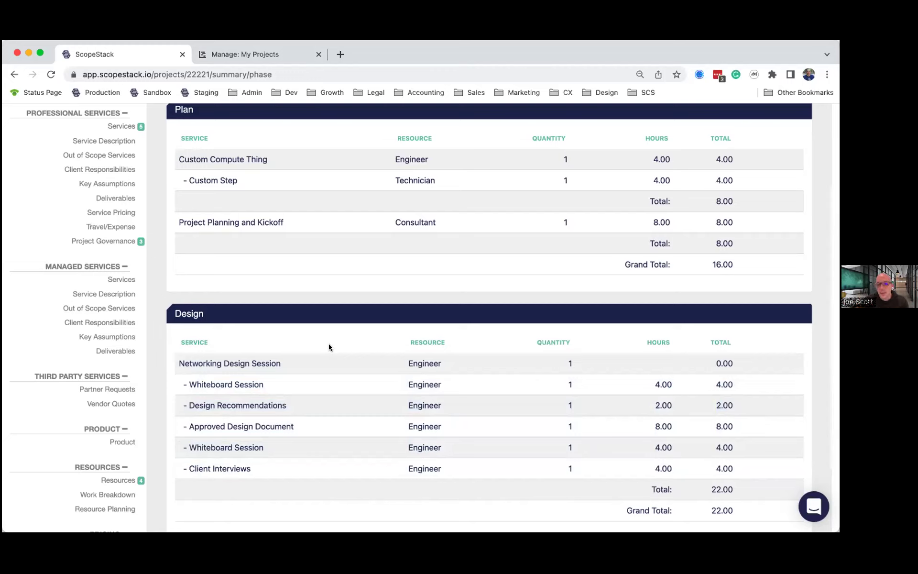
{"action": "scroll", "coordinate": [329, 347], "scroll_direction": "down", "scroll_amount": 1}
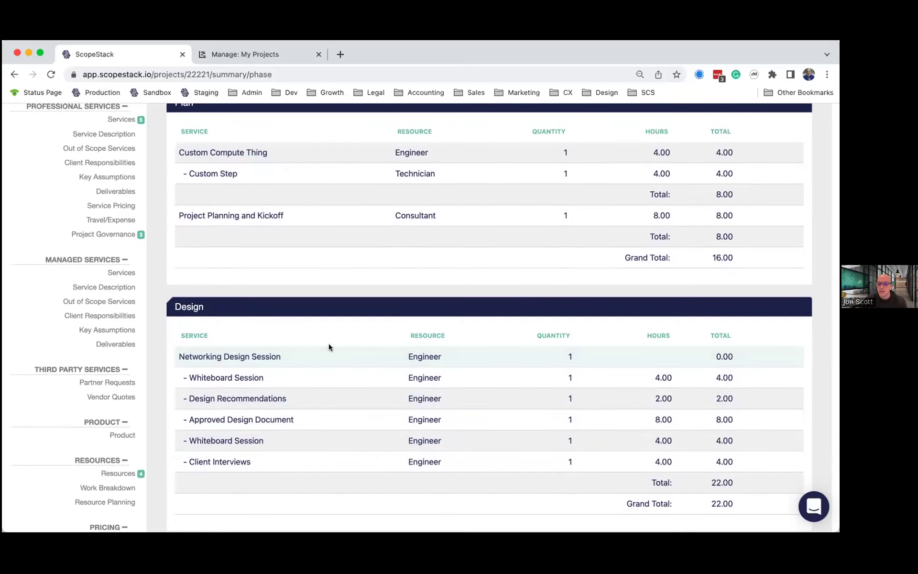
Open the professional services pricing and review the payment terms, resource rates, costs and gross profit.
{"action": "scroll", "coordinate": [328, 345], "scroll_direction": "down", "scroll_amount": 3}
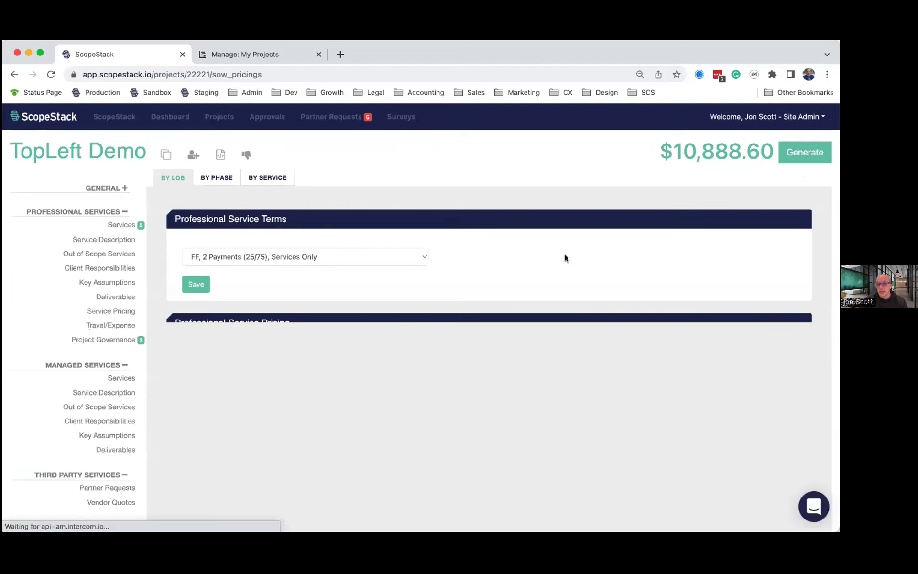
{"action": "scroll", "coordinate": [351, 305], "scroll_direction": "down", "scroll_amount": 3}
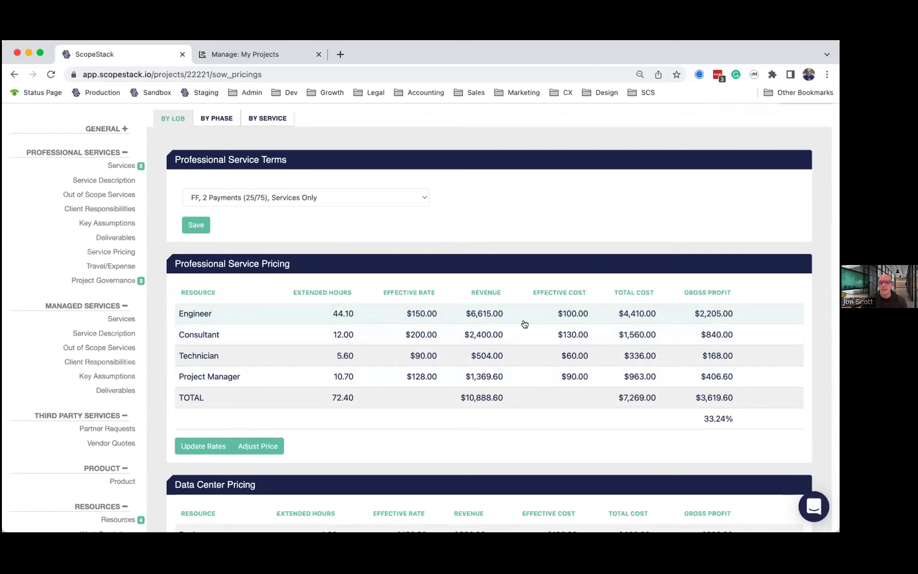
{"action": "scroll", "coordinate": [524, 324], "scroll_direction": "down", "scroll_amount": 1}
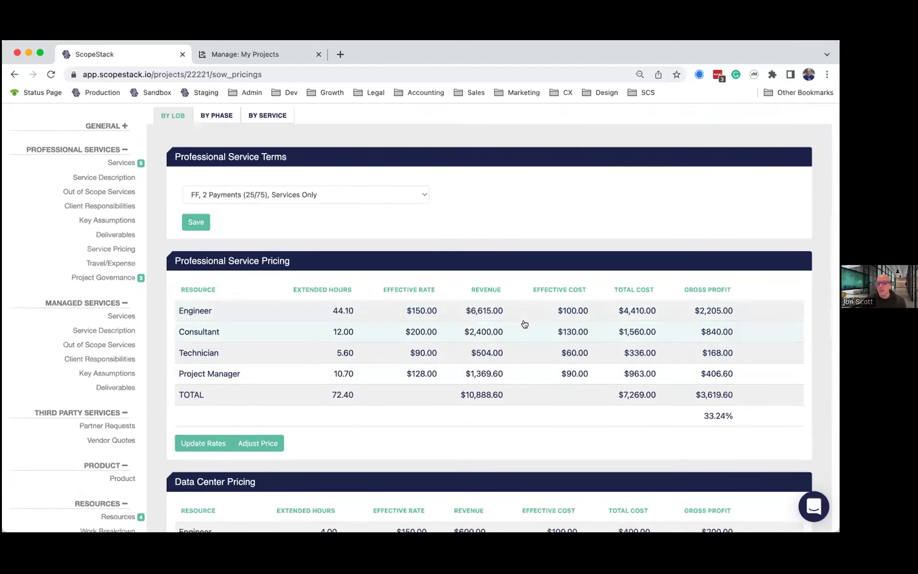
{"action": "scroll", "coordinate": [524, 324], "scroll_direction": "down", "scroll_amount": 5}
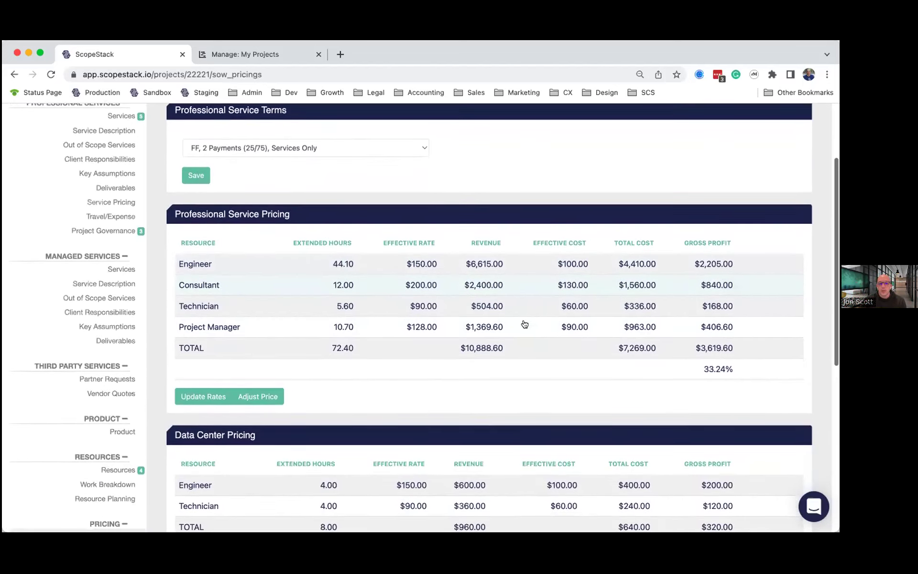
{"action": "scroll", "coordinate": [524, 324], "scroll_direction": "up", "scroll_amount": 10}
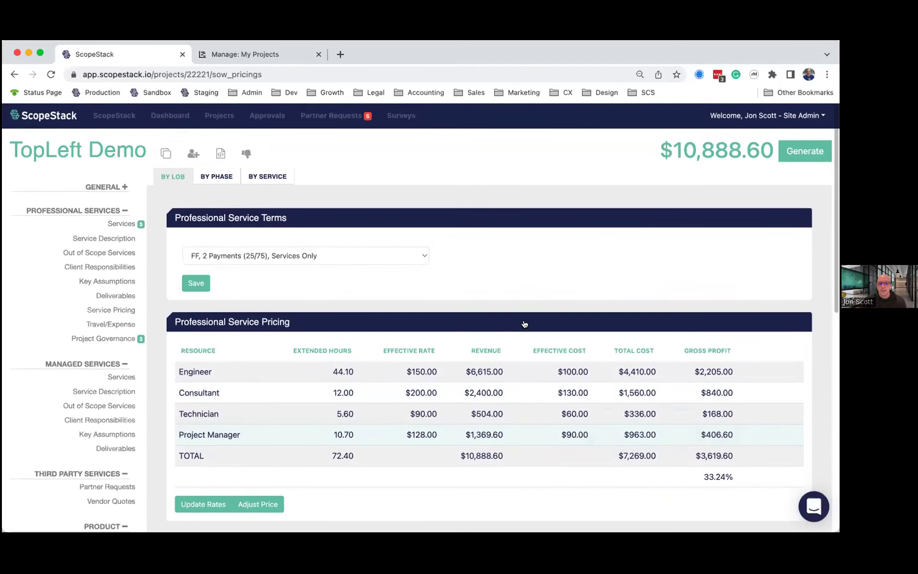
Request approval for the project from its Project Overview.
{"action": "left_click", "coordinate": [124, 187]}
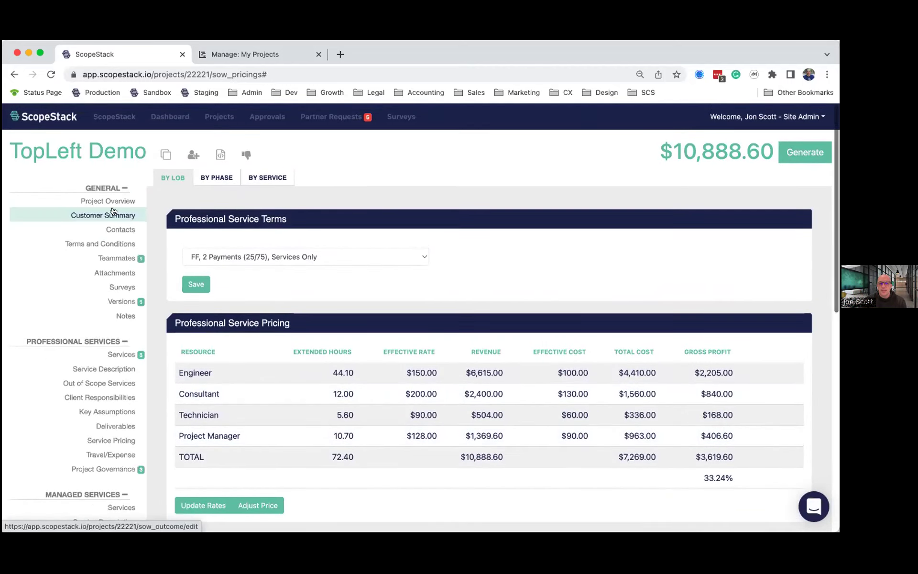
{"action": "left_click", "coordinate": [110, 203]}
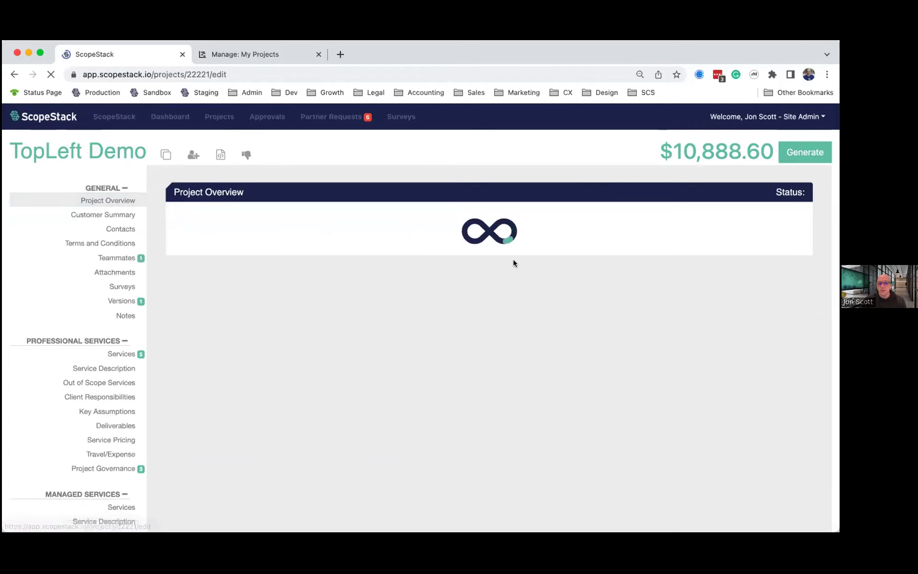
{"action": "scroll", "coordinate": [674, 297], "scroll_direction": "down", "scroll_amount": 2}
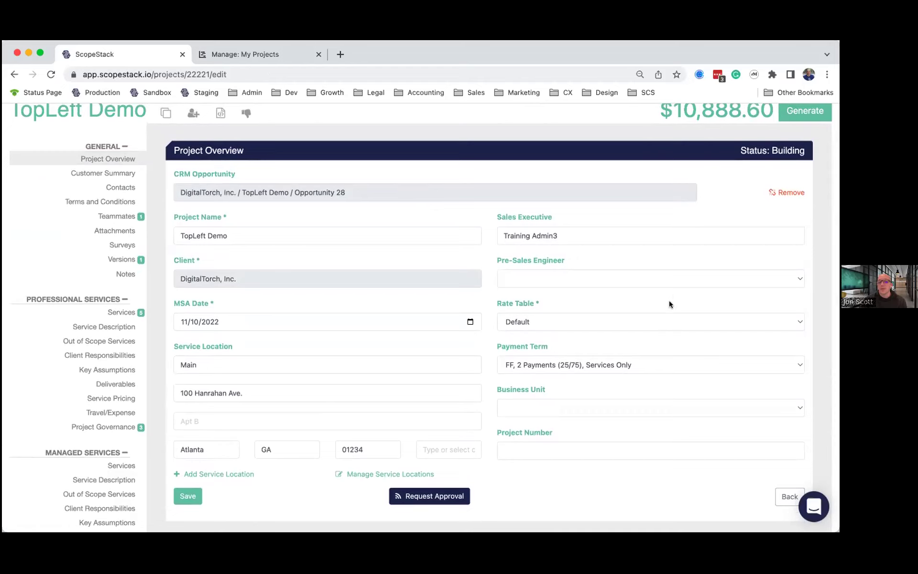
{"action": "left_click", "coordinate": [441, 496]}
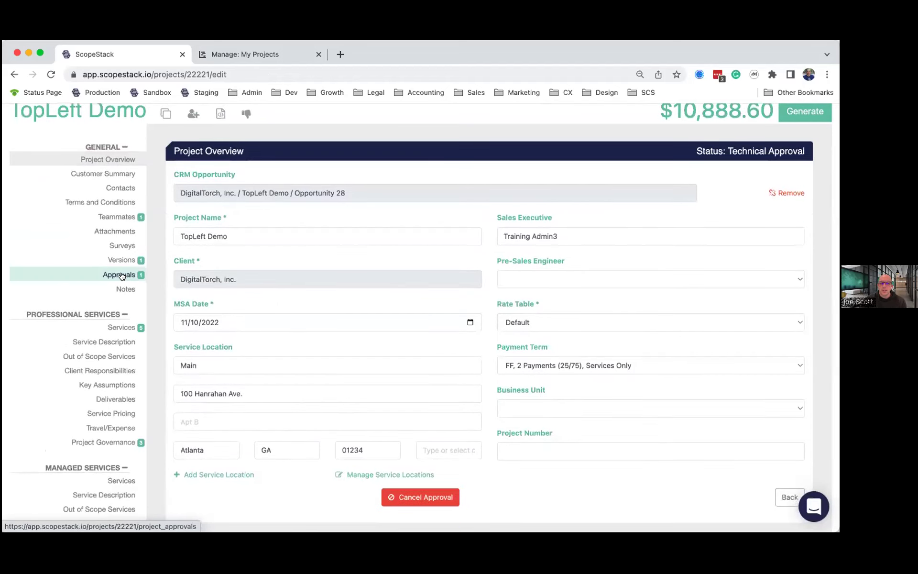
Approve the pending Version 1 technical approval for Data Center and Networking without a comment.
{"action": "left_click", "coordinate": [120, 275]}
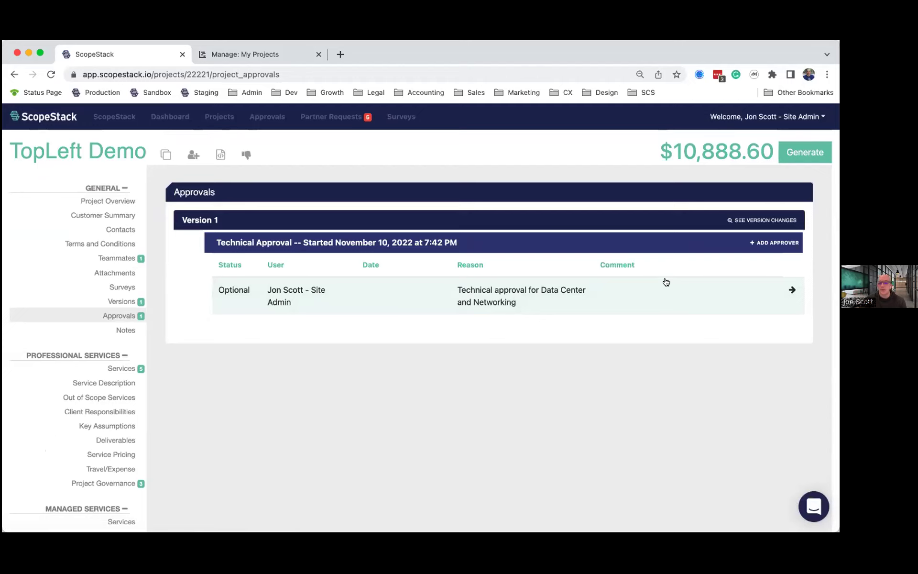
{"action": "left_click", "coordinate": [790, 291]}
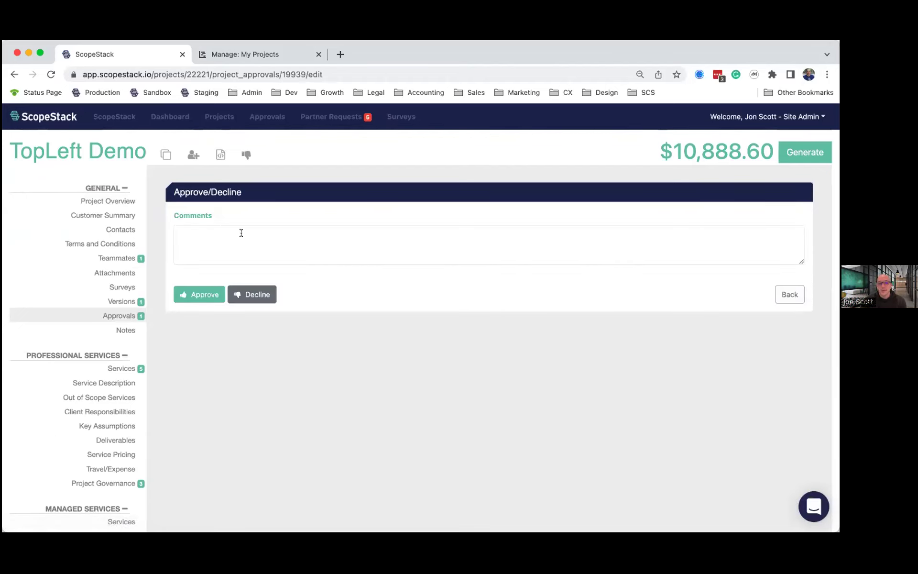
{"action": "left_click", "coordinate": [200, 290]}
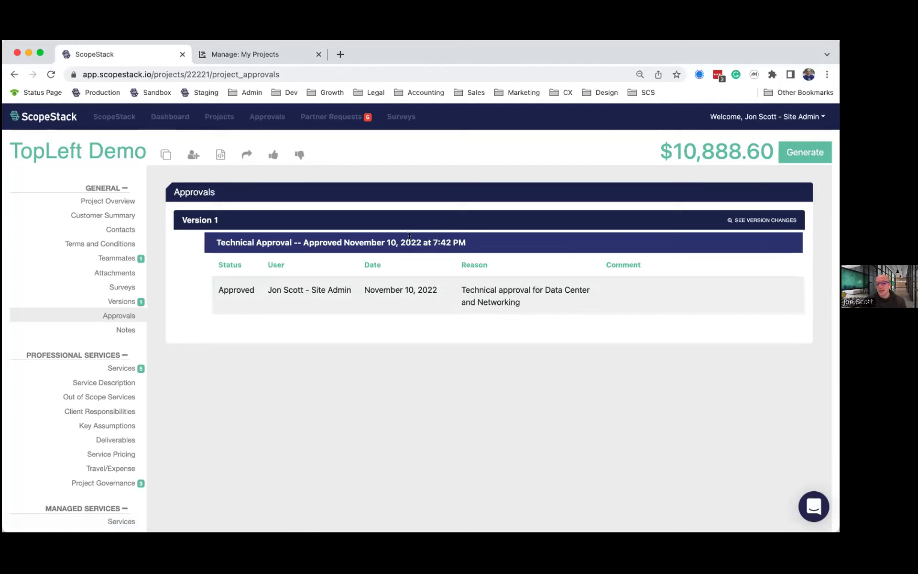
Return to the Project Overview and generate a Professional Services Template document as a direct download.
{"action": "left_click", "coordinate": [112, 207]}
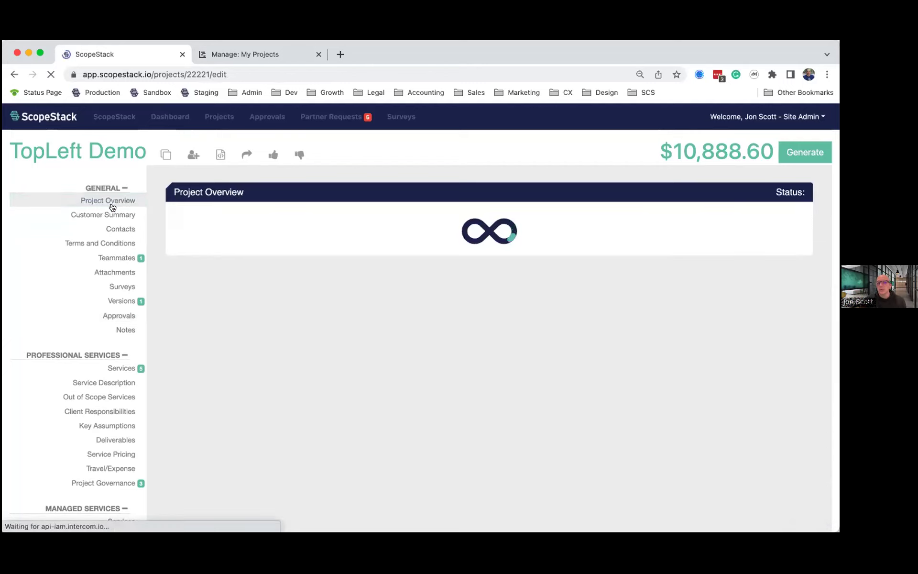
{"action": "scroll", "coordinate": [529, 261], "scroll_direction": "down", "scroll_amount": 2}
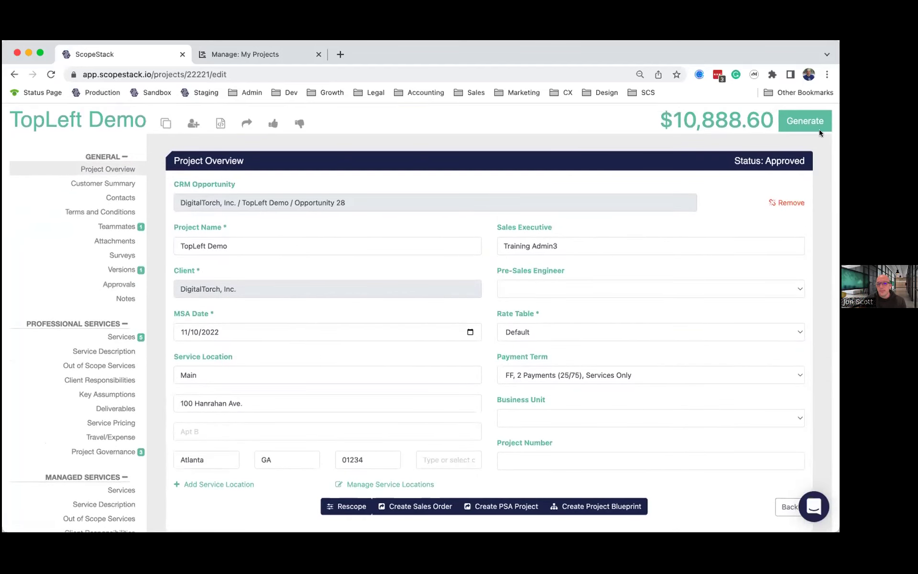
{"action": "left_click", "coordinate": [813, 126]}
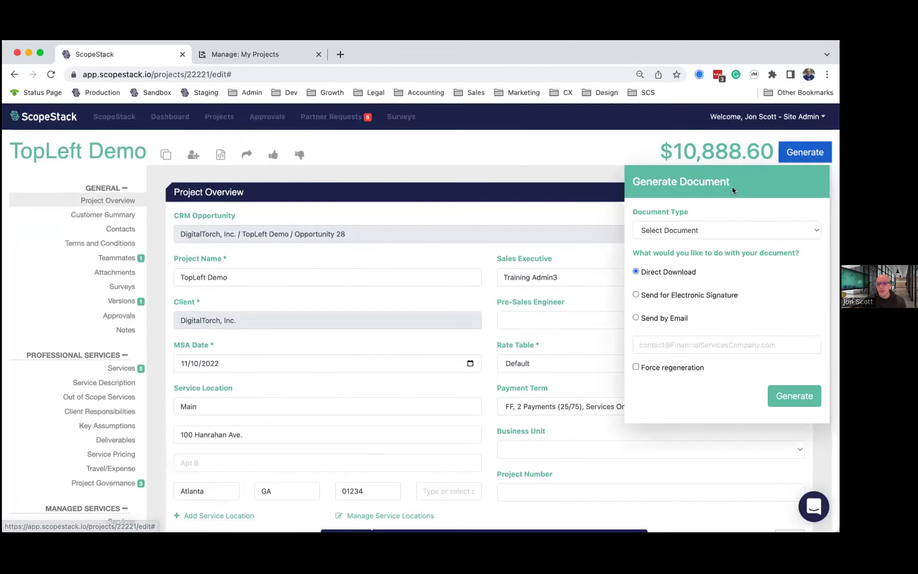
{"action": "left_click", "coordinate": [707, 229]}
{"action": "left_click", "coordinate": [727, 278]}
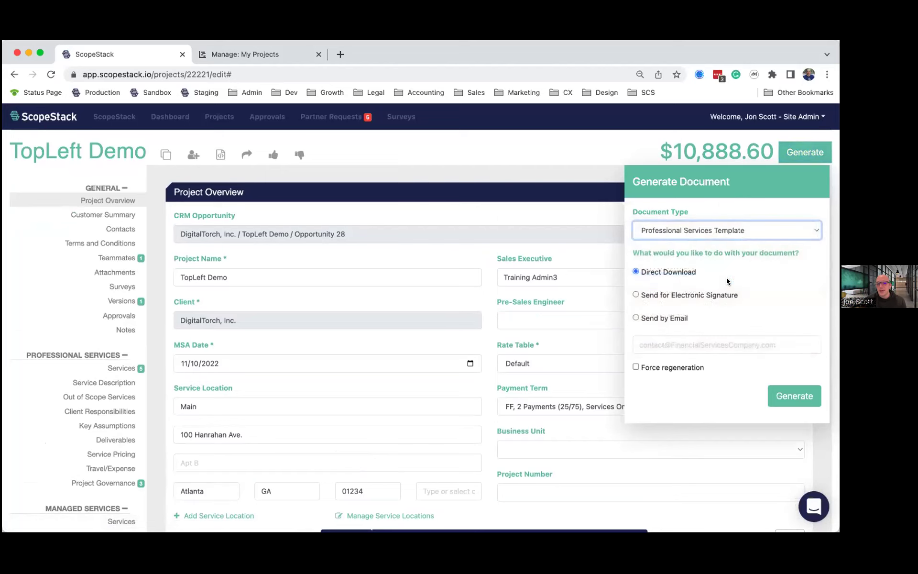
{"action": "left_click", "coordinate": [794, 397]}
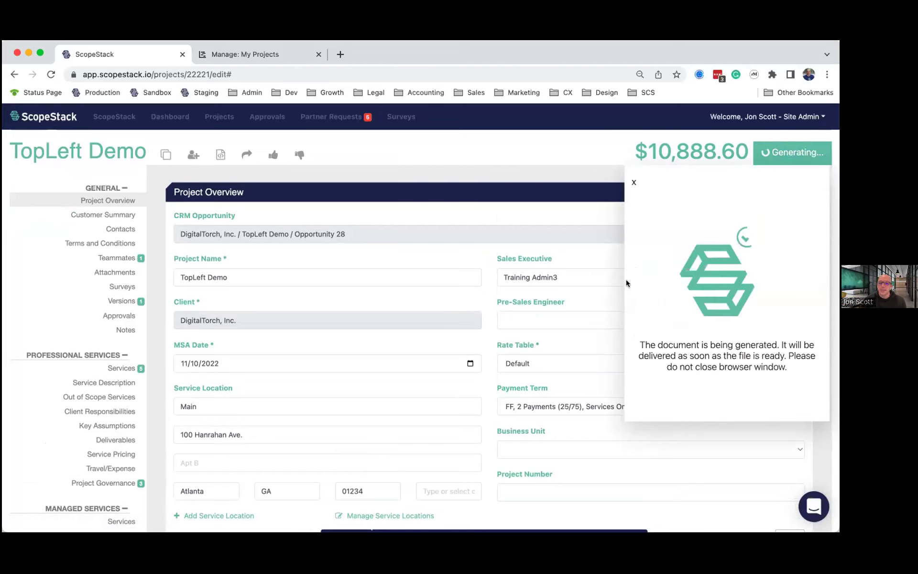
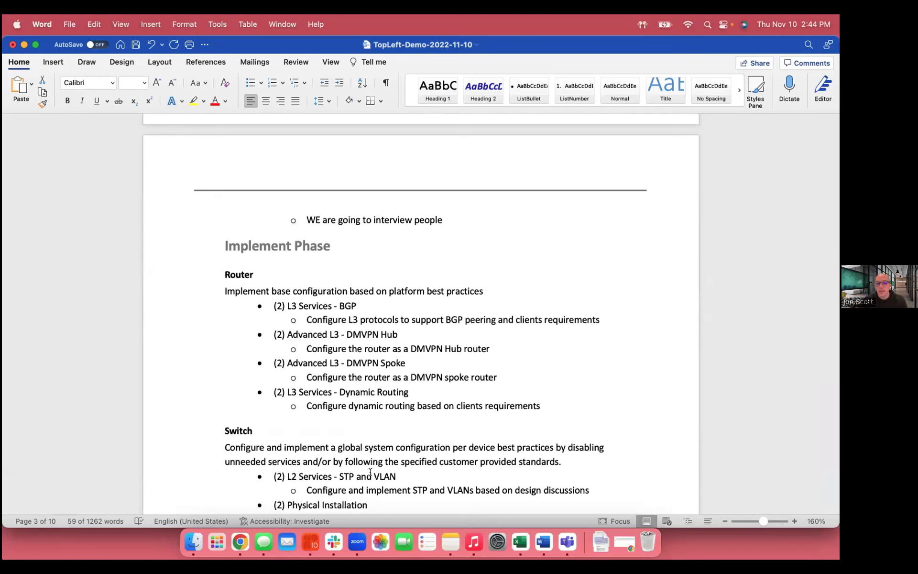
Review the generated statement of work in Word from the Implement Phase to Services Pricing, highlight the fee and payment sections, and show all open windows.
{"action": "scroll", "coordinate": [440, 383], "scroll_direction": "down", "scroll_amount": 10}
{"action": "scroll", "coordinate": [440, 383], "scroll_direction": "down", "scroll_amount": 1}
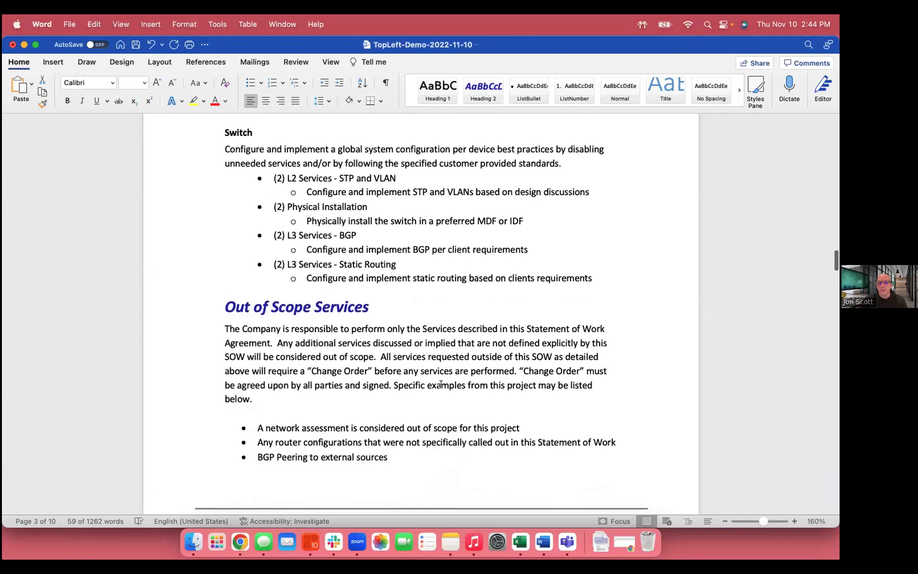
{"action": "scroll", "coordinate": [440, 383], "scroll_direction": "down", "scroll_amount": 20}
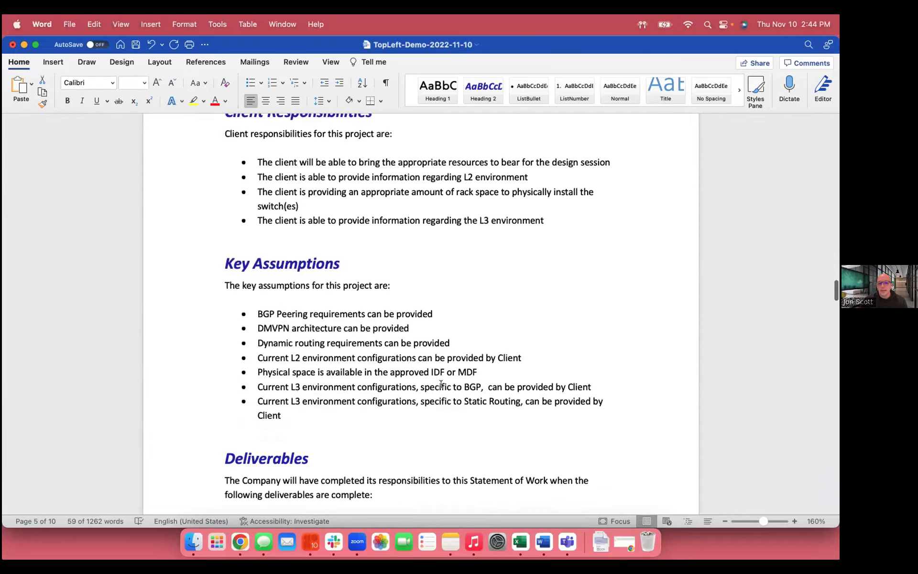
{"action": "scroll", "coordinate": [440, 384], "scroll_direction": "down", "scroll_amount": 20}
{"action": "scroll", "coordinate": [441, 384], "scroll_direction": "down", "scroll_amount": 20}
{"action": "scroll", "coordinate": [439, 384], "scroll_direction": "down", "scroll_amount": 8}
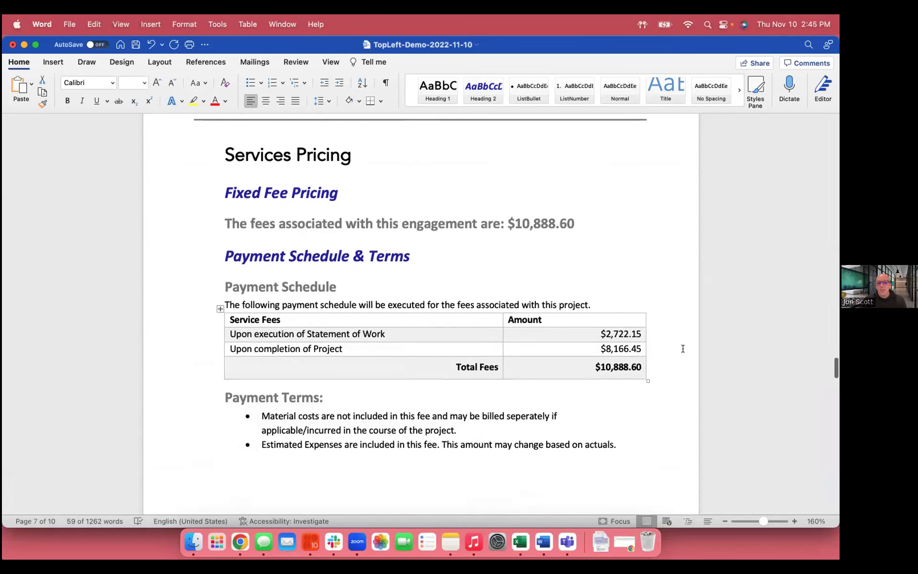
{"action": "left_click_drag", "start_coordinate": [639, 430], "coordinate": [152, 223]}
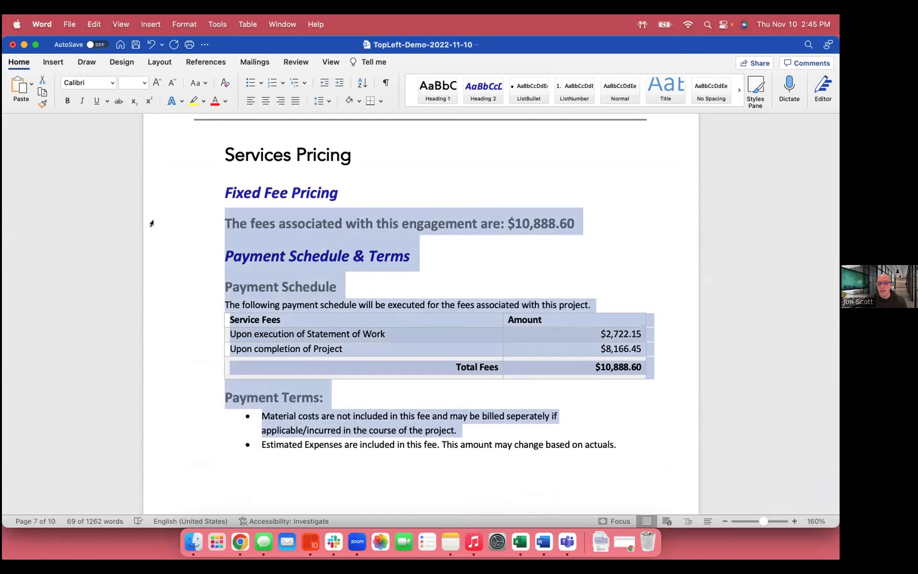
{"action": "key", "text": "ctrl+Up"}
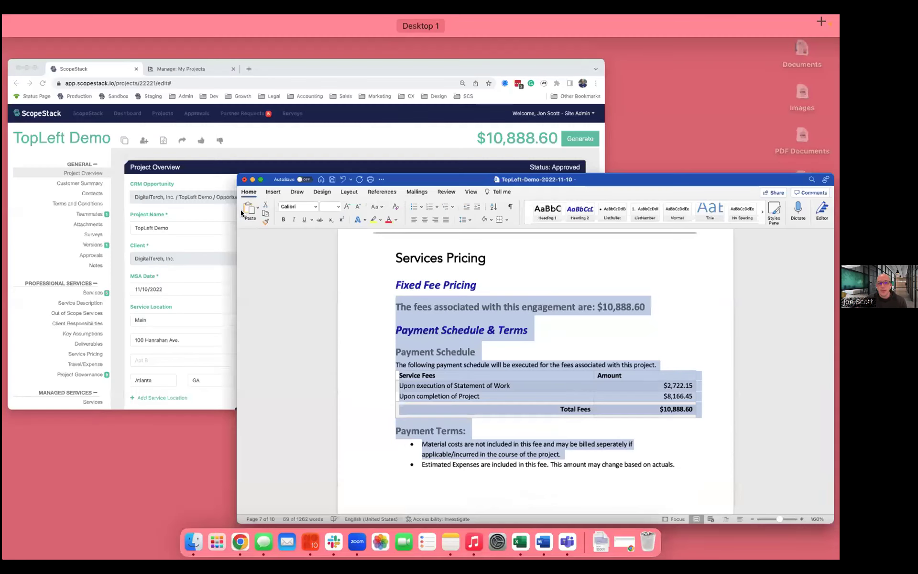
Switch back to ScopeStack and start a PSA project with estimated start date 11/13/2022 and end date 11/20/2022.
{"action": "left_click", "coordinate": [399, 363]}
{"action": "scroll", "coordinate": [399, 360], "scroll_direction": "down", "scroll_amount": 3}
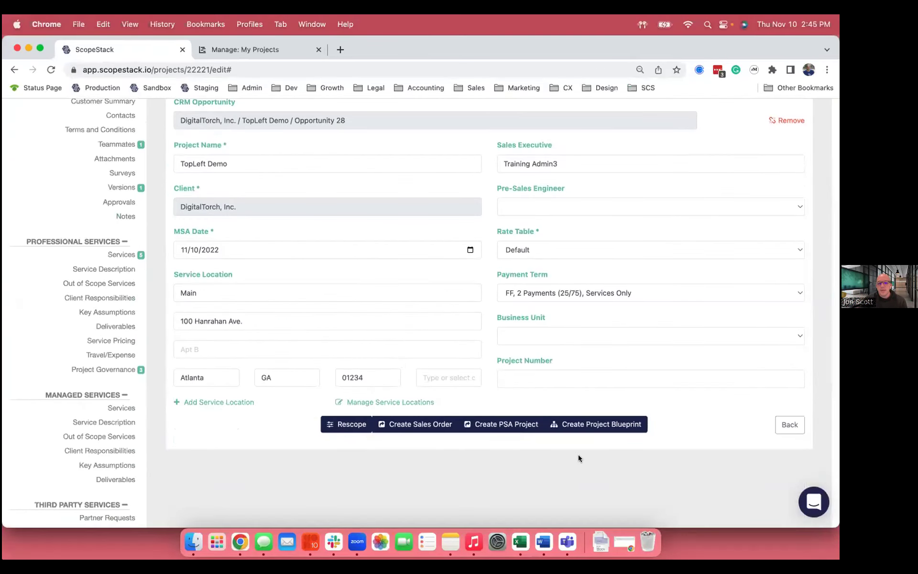
{"action": "left_click", "coordinate": [510, 426]}
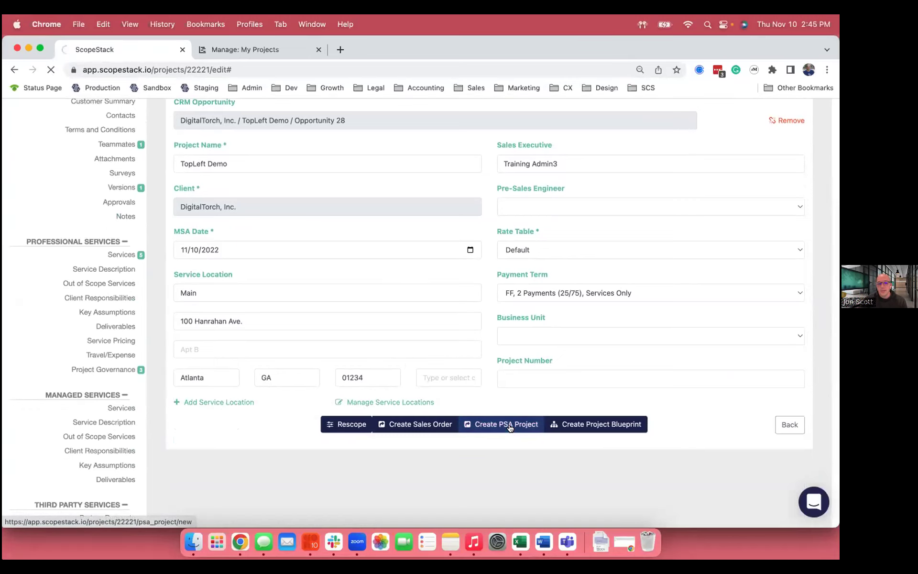
{"action": "left_click", "coordinate": [363, 229]}
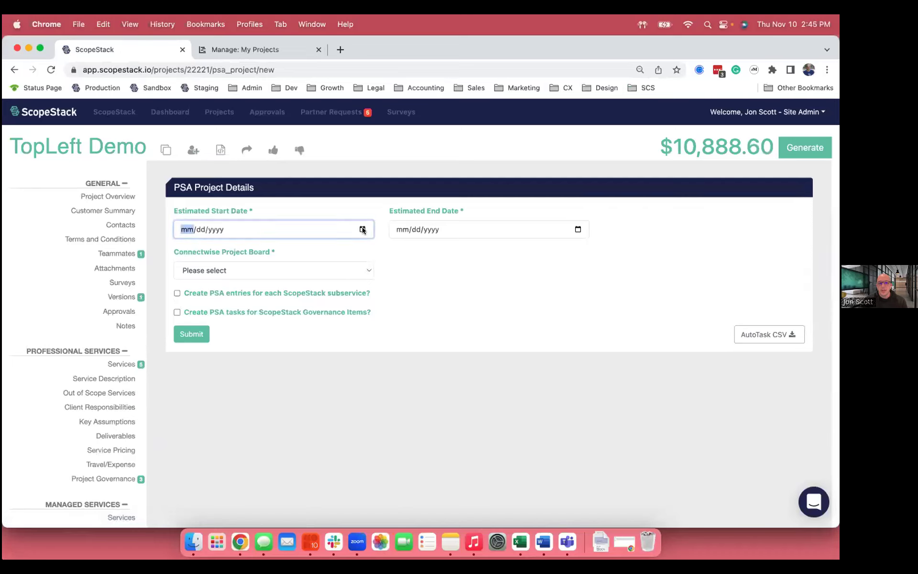
{"action": "left_click", "coordinate": [187, 311]}
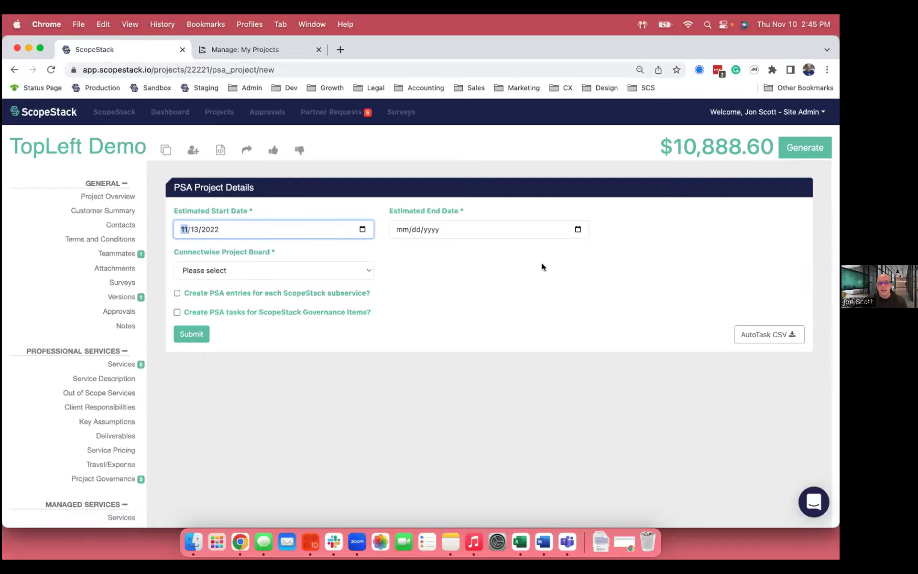
{"action": "left_click", "coordinate": [578, 229]}
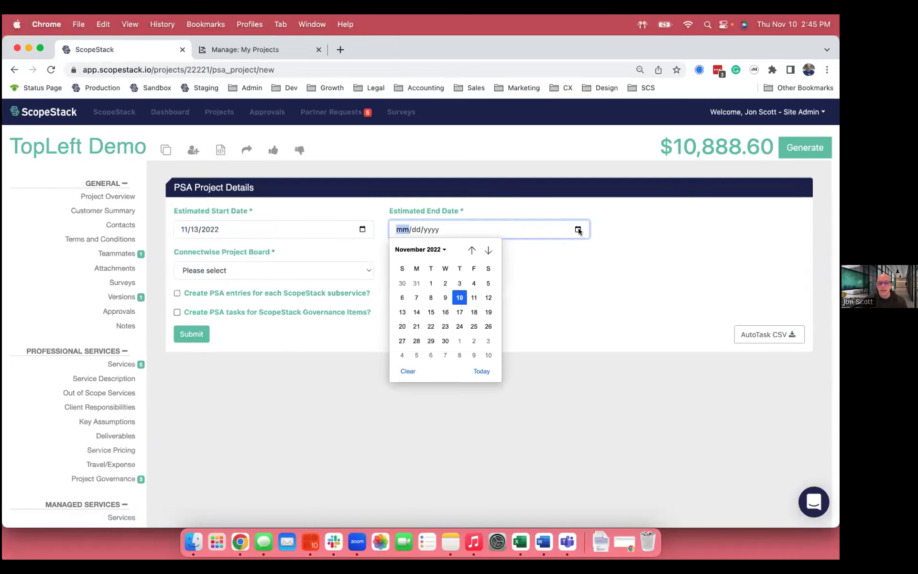
{"action": "left_click", "coordinate": [402, 326]}
Assign the PSA project to board Projects-2-15, include entries for subservices and tasks for governance items, and submit it.
{"action": "left_click", "coordinate": [285, 274]}
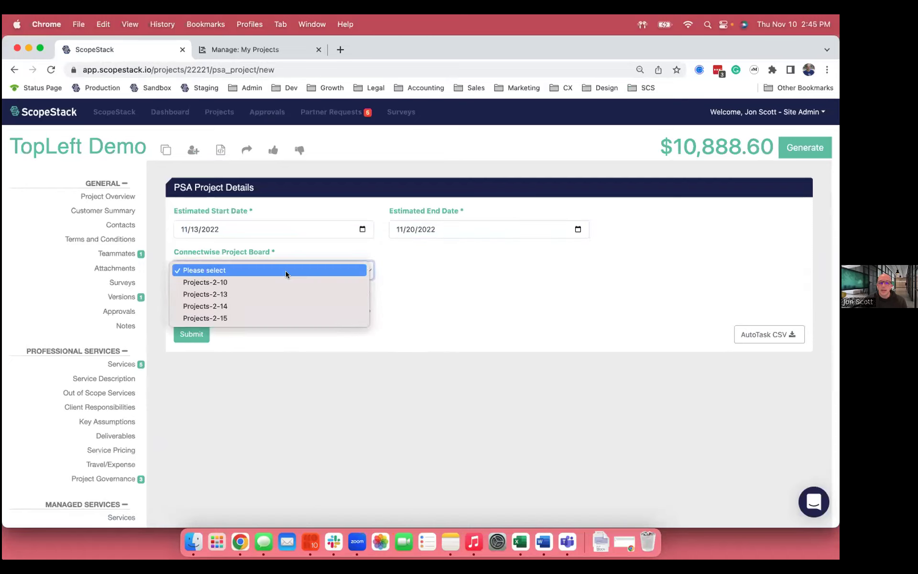
{"action": "left_click", "coordinate": [255, 317]}
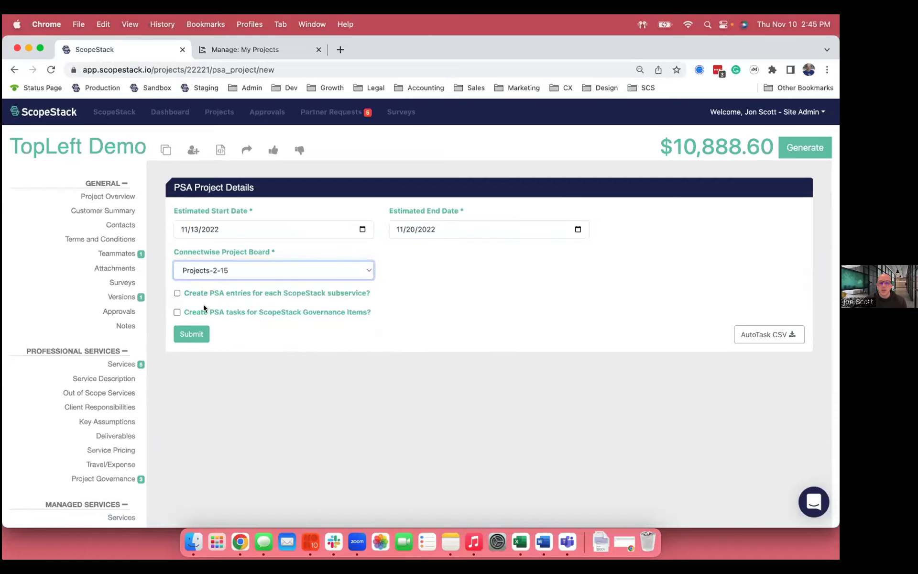
{"action": "left_click", "coordinate": [175, 293]}
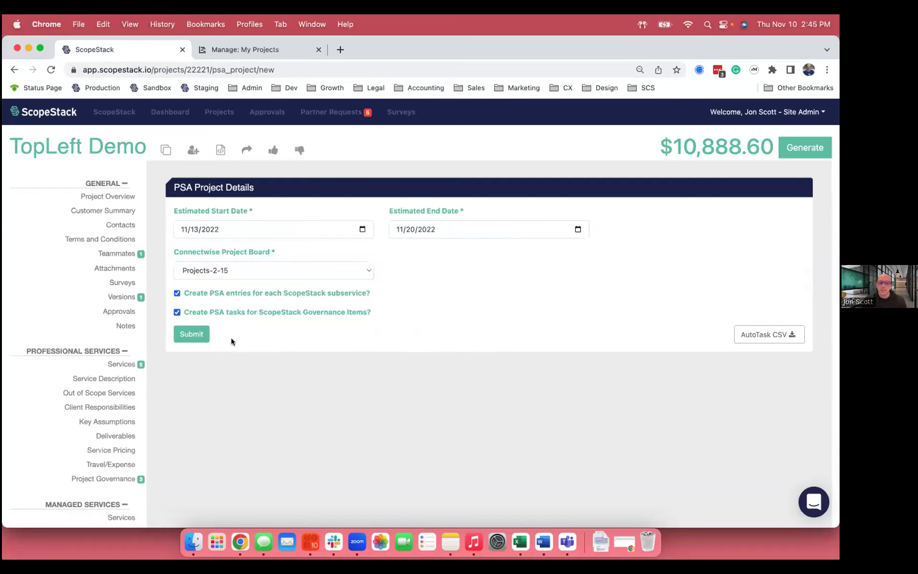
{"action": "left_click", "coordinate": [200, 338]}
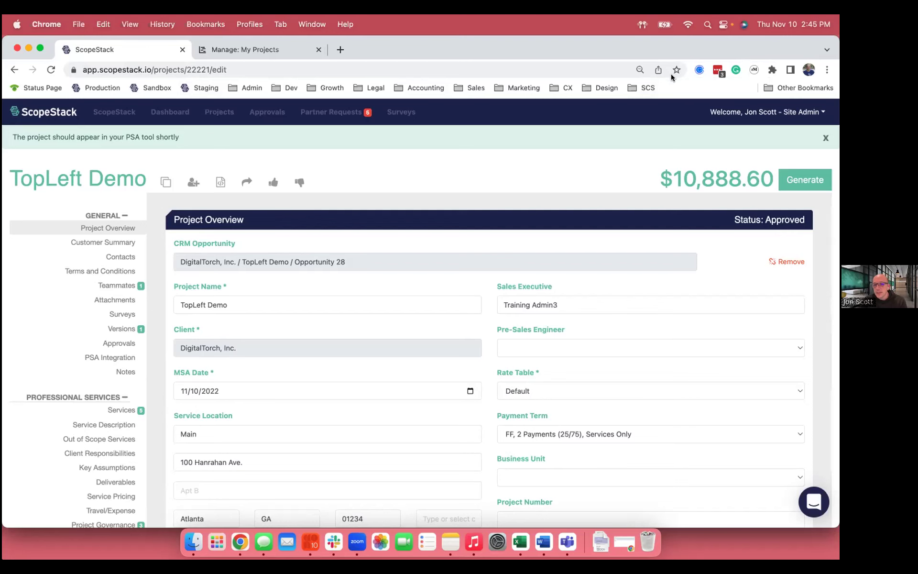
{"action": "left_click", "coordinate": [244, 50]}
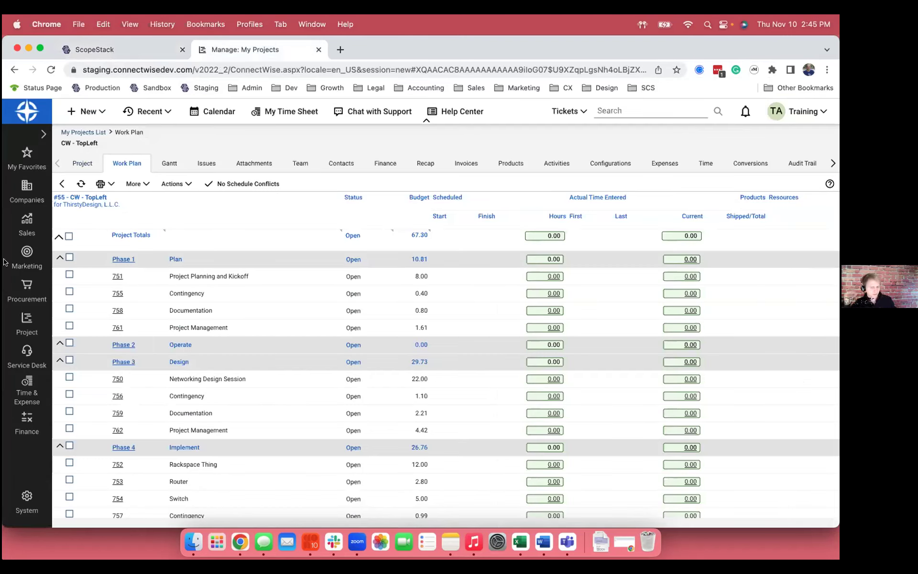
{"action": "left_click", "coordinate": [27, 324]}
{"action": "left_click", "coordinate": [141, 52]}
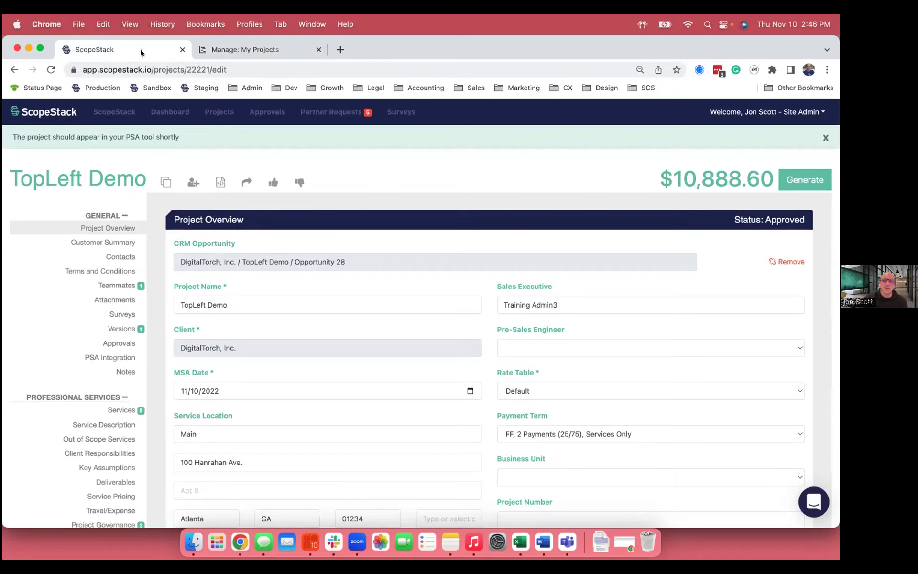
Switch to ConnectWise and filter the My Projects List to the Projects-2-10 board.
{"action": "left_click", "coordinate": [272, 54]}
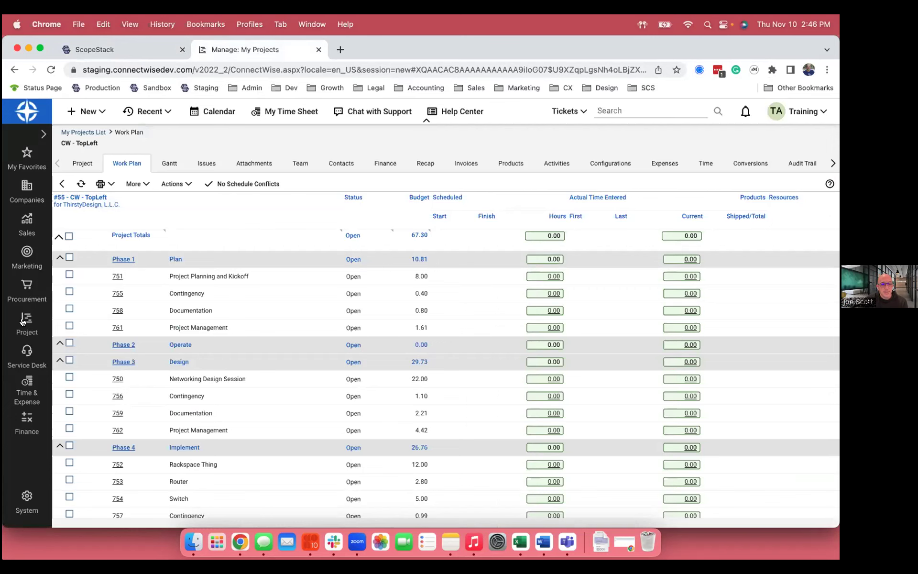
{"action": "mouse_move", "coordinate": [23, 322]}
{"action": "left_click", "coordinate": [90, 138]}
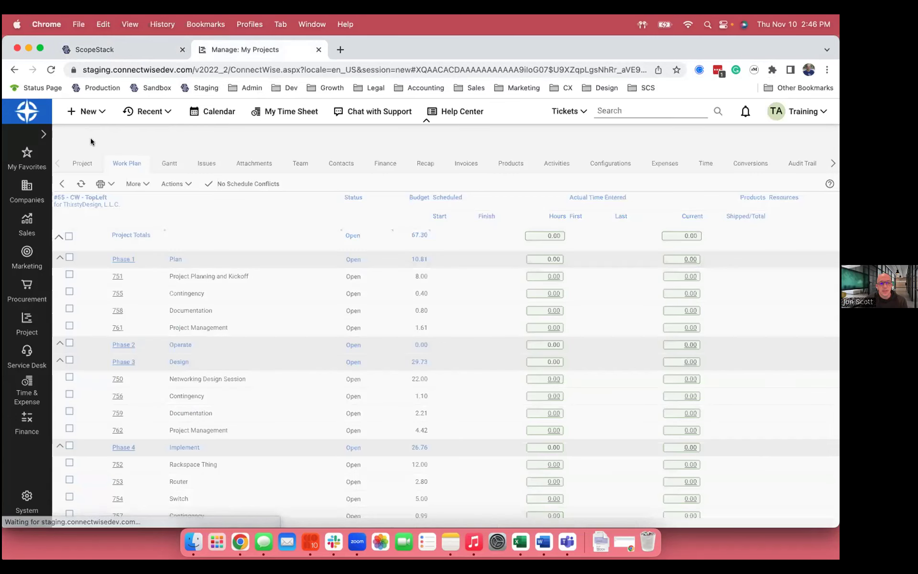
{"action": "left_click", "coordinate": [109, 160]}
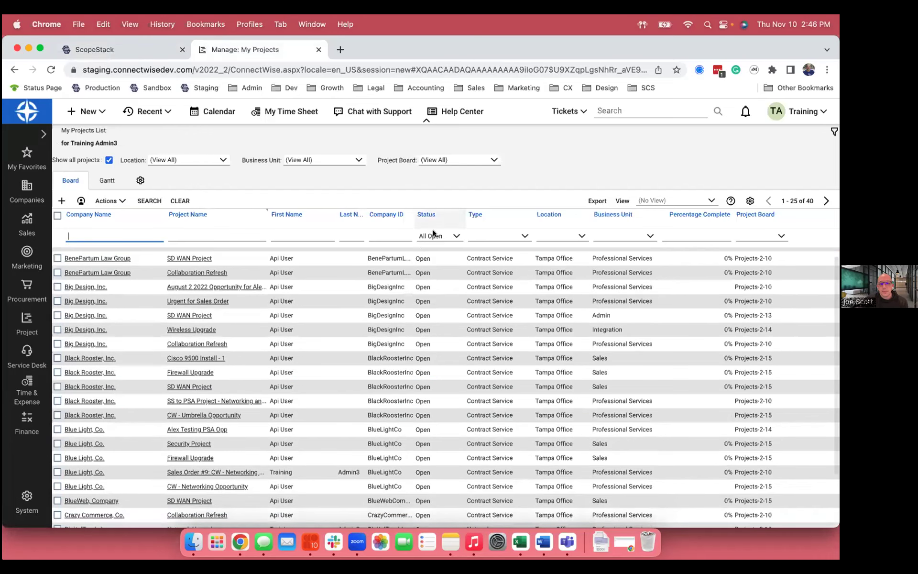
{"action": "left_click", "coordinate": [492, 159]}
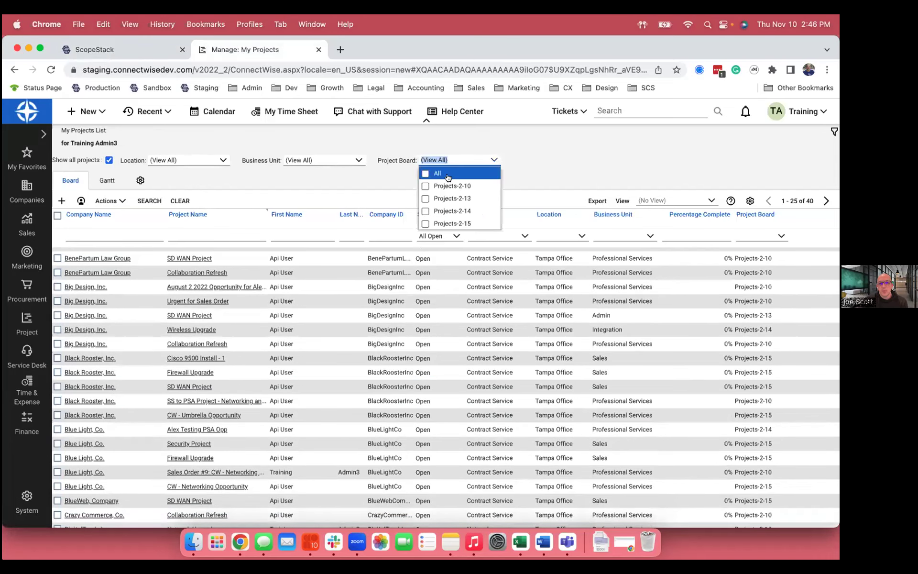
{"action": "left_click", "coordinate": [426, 186]}
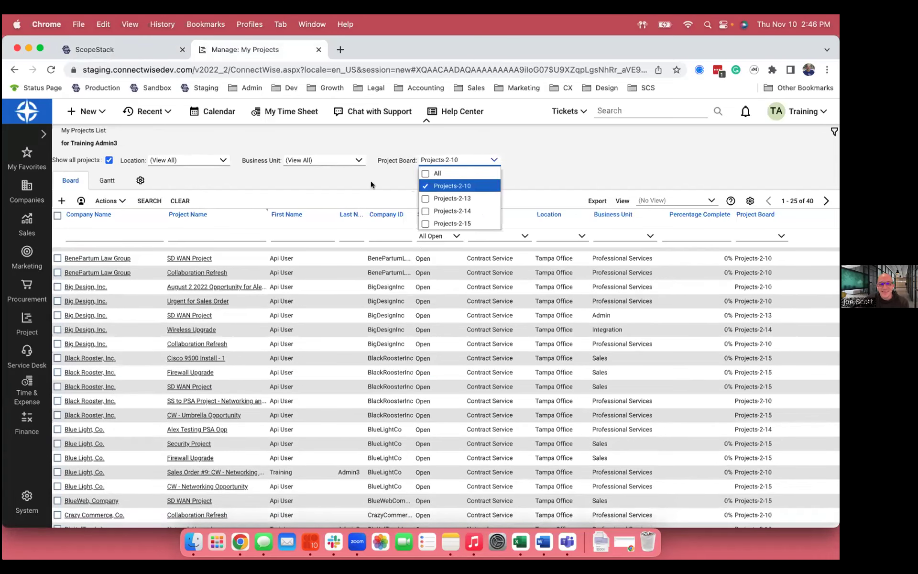
{"action": "left_click", "coordinate": [371, 184]}
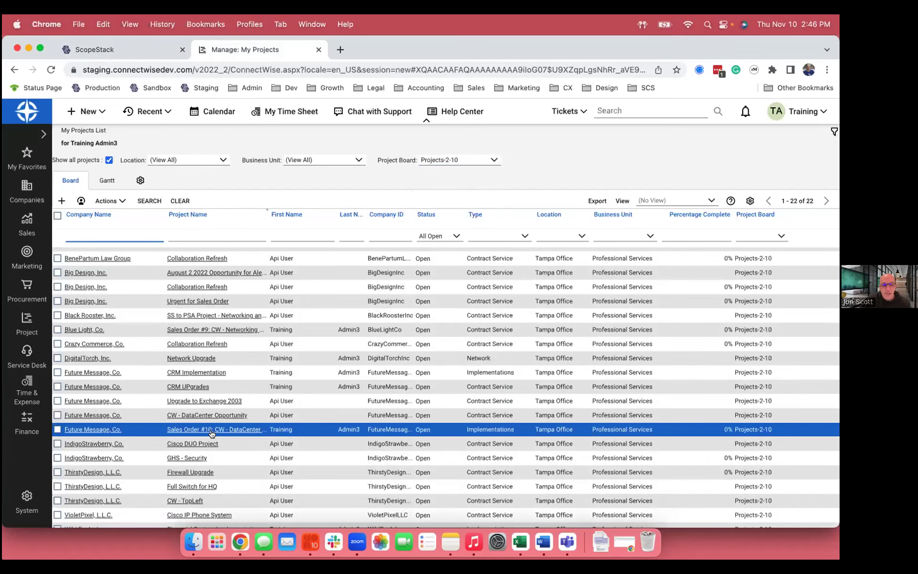
Open the CW - TopLeft project and examine the phases, tickets and budgeted hours in its work plan.
{"action": "scroll", "coordinate": [191, 404], "scroll_direction": "down", "scroll_amount": 1}
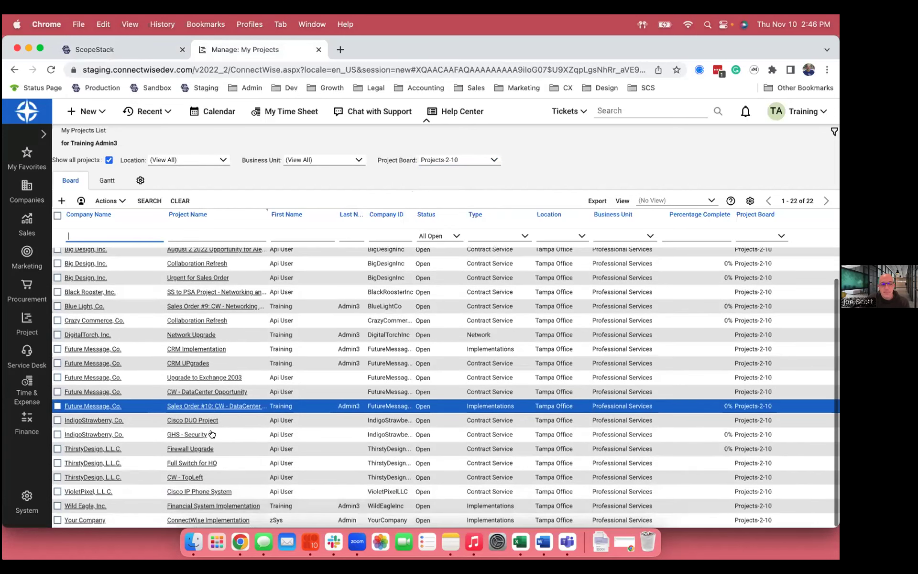
{"action": "left_click", "coordinate": [185, 477]}
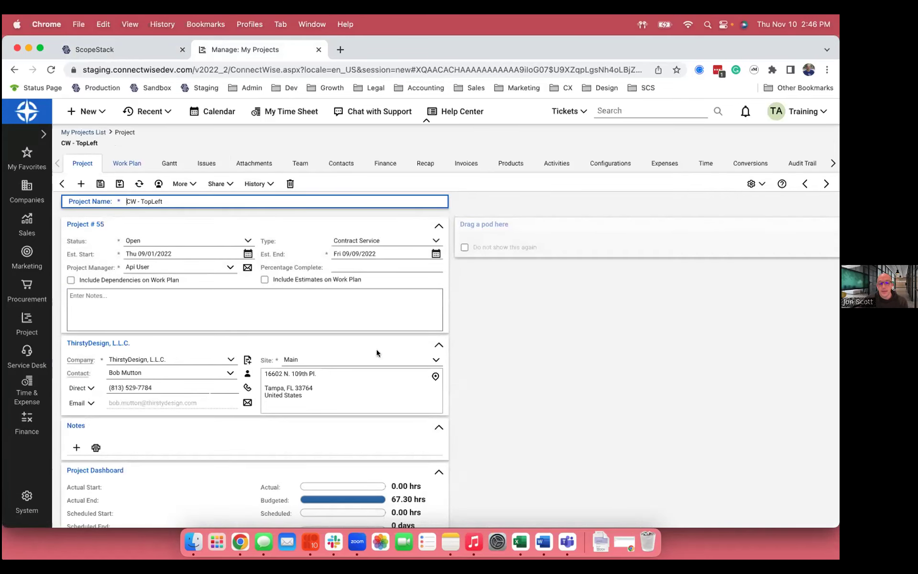
{"action": "left_click", "coordinate": [126, 163]}
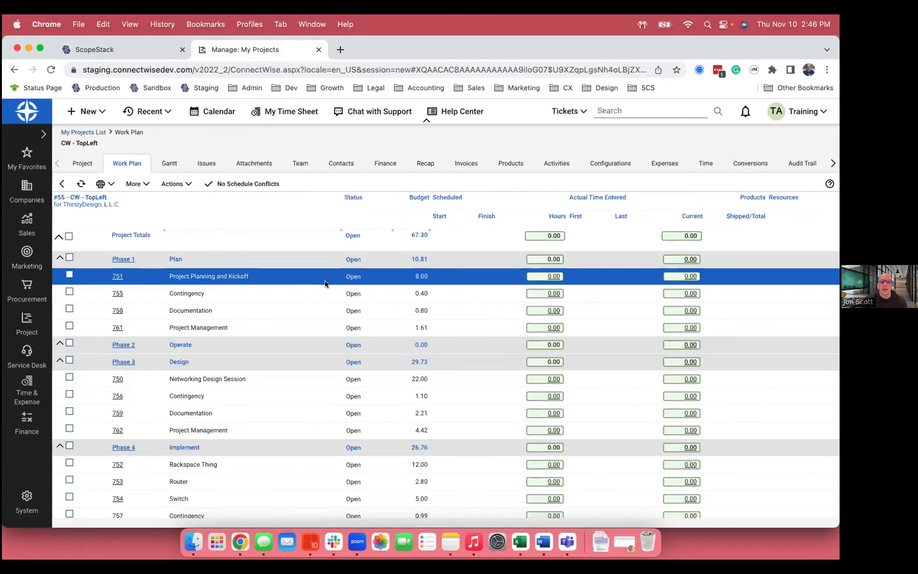
{"action": "scroll", "coordinate": [327, 283], "scroll_direction": "down", "scroll_amount": 1}
{"action": "scroll", "coordinate": [327, 283], "scroll_direction": "up", "scroll_amount": 1}
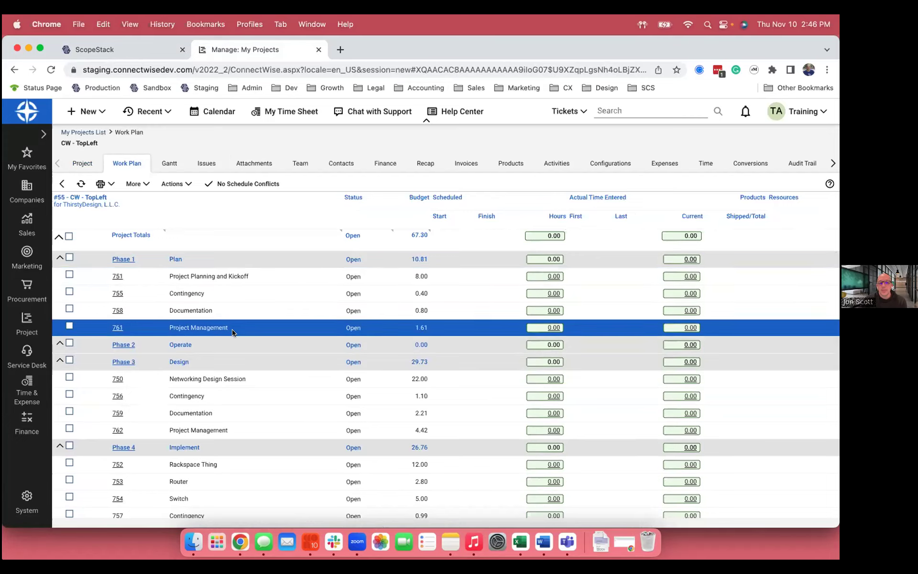
{"action": "scroll", "coordinate": [231, 329], "scroll_direction": "down", "scroll_amount": 3}
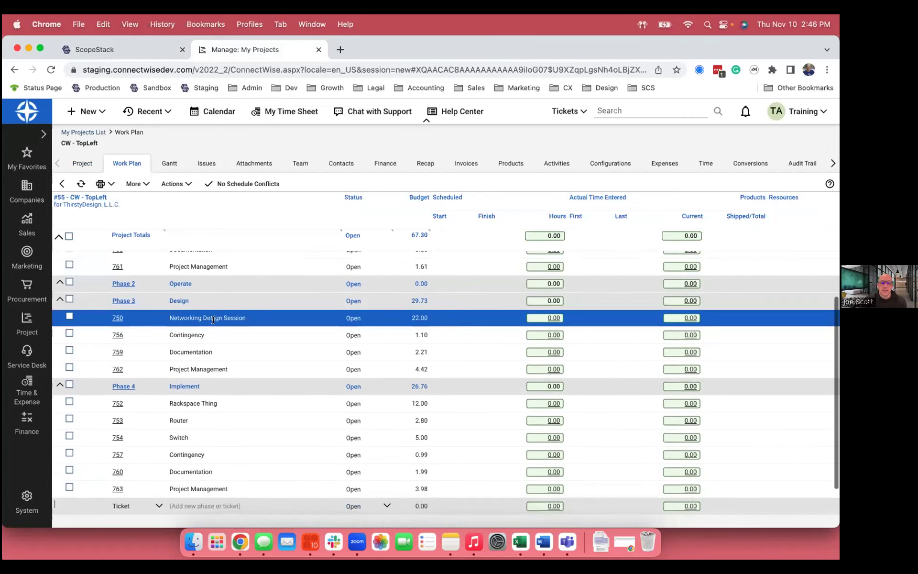
View the Networking Design Session ticket from the Design phase and return to the work plan.
{"action": "scroll", "coordinate": [213, 319], "scroll_direction": "down", "scroll_amount": 1}
{"action": "left_click", "coordinate": [118, 297]}
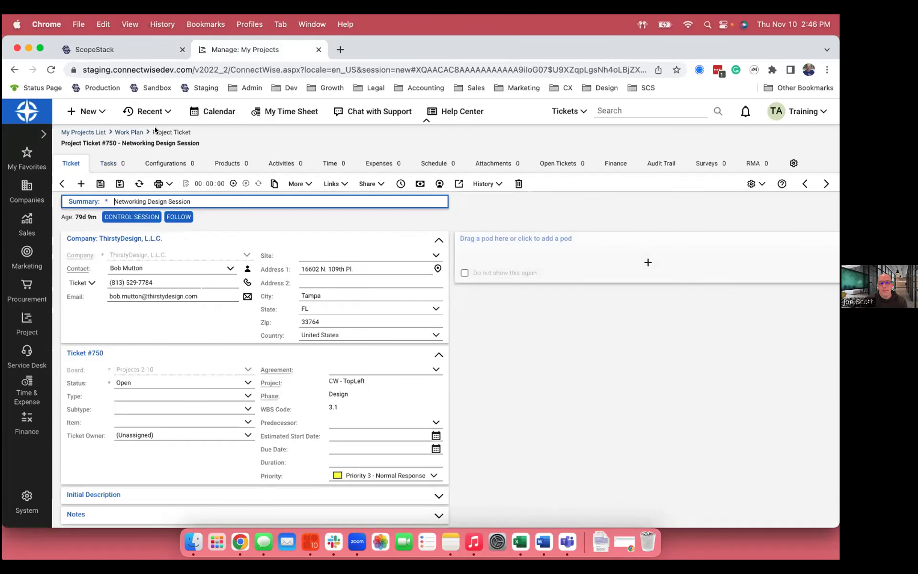
{"action": "left_click", "coordinate": [134, 131]}
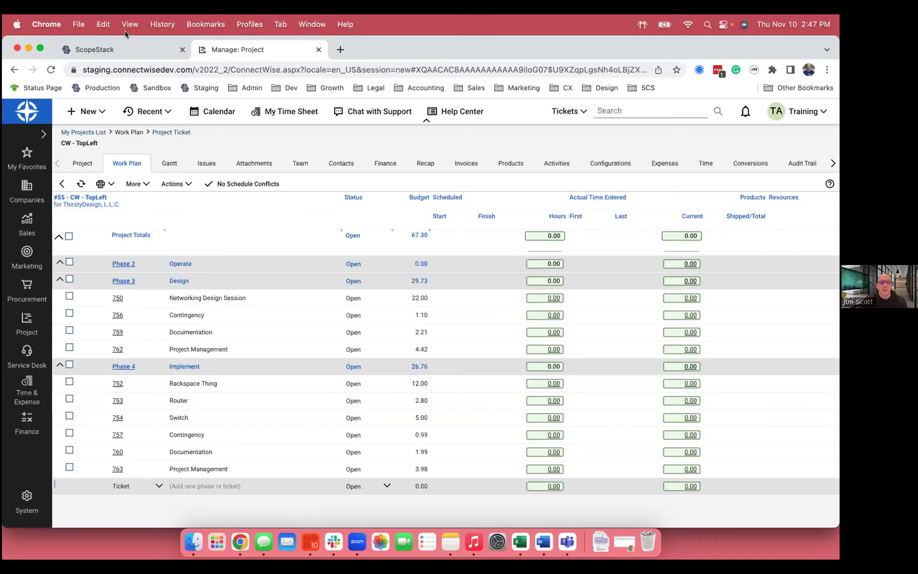
Switch to ScopeStack and rescope the approved TopLeft Demo project from its Project Overview.
{"action": "left_click", "coordinate": [120, 49]}
{"action": "scroll", "coordinate": [434, 375], "scroll_direction": "down", "scroll_amount": 3}
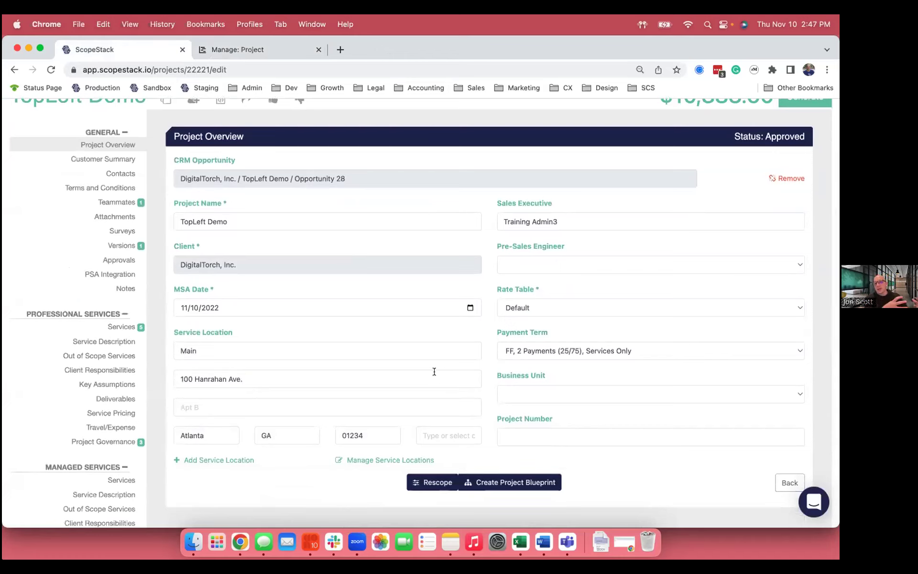
{"action": "scroll", "coordinate": [434, 371], "scroll_direction": "up", "scroll_amount": 2}
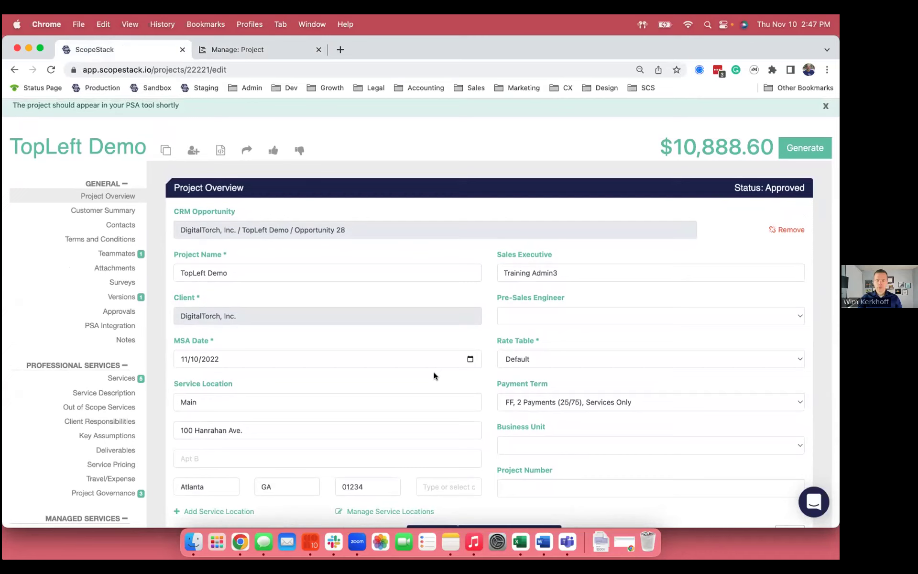
{"action": "scroll", "coordinate": [409, 341], "scroll_direction": "up", "scroll_amount": 2}
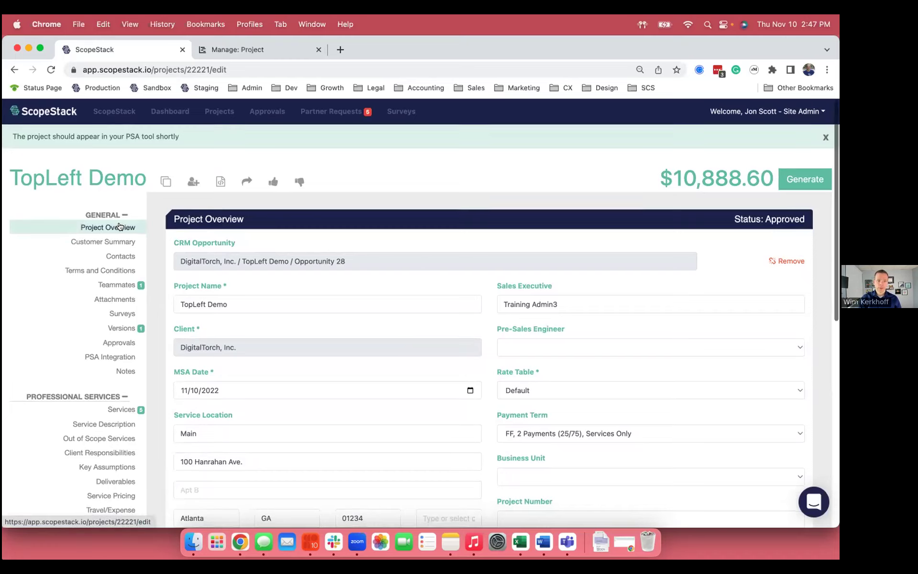
{"action": "scroll", "coordinate": [119, 227], "scroll_direction": "down", "scroll_amount": 8}
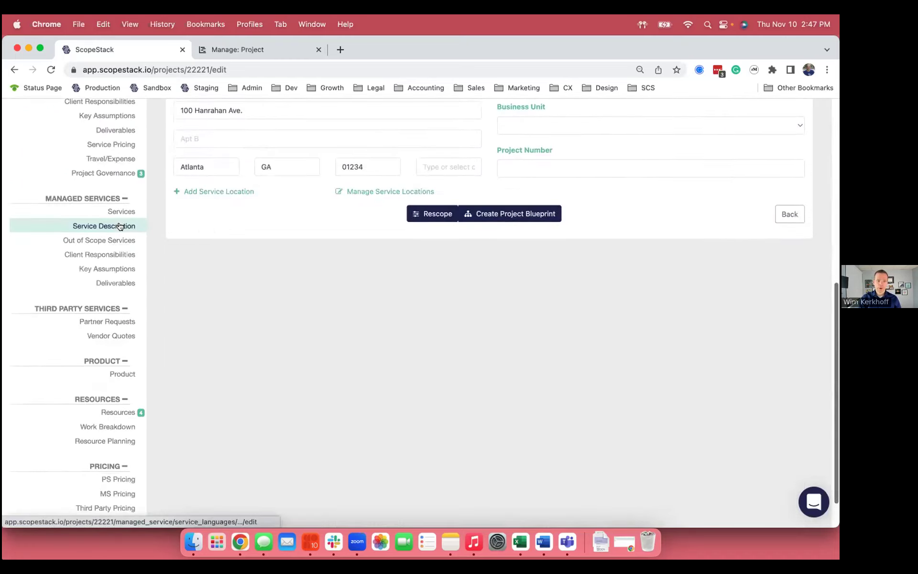
{"action": "left_click", "coordinate": [431, 216]}
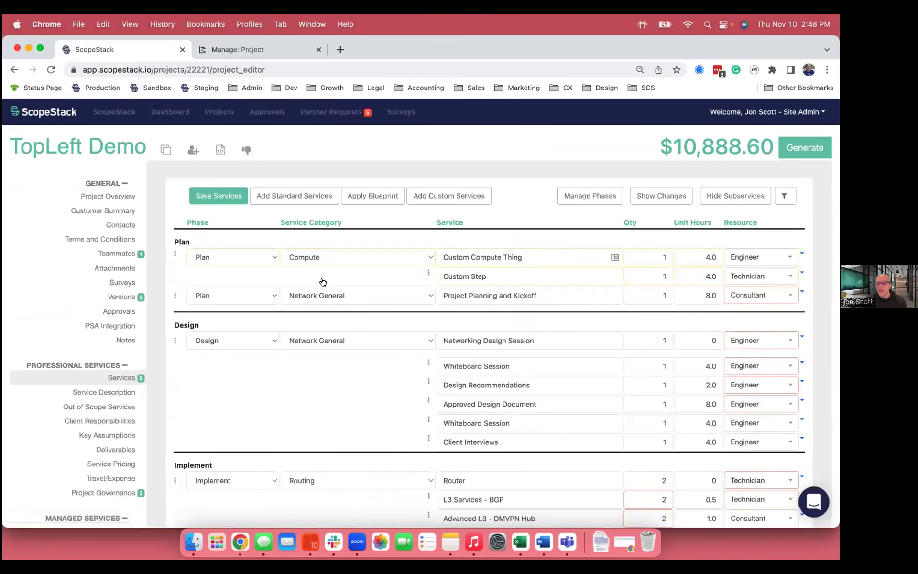
Search the standard services for "migration" and add Microsoft 365 Email Migration to the project's Implement phase.
{"action": "scroll", "coordinate": [323, 282], "scroll_direction": "down", "scroll_amount": 1}
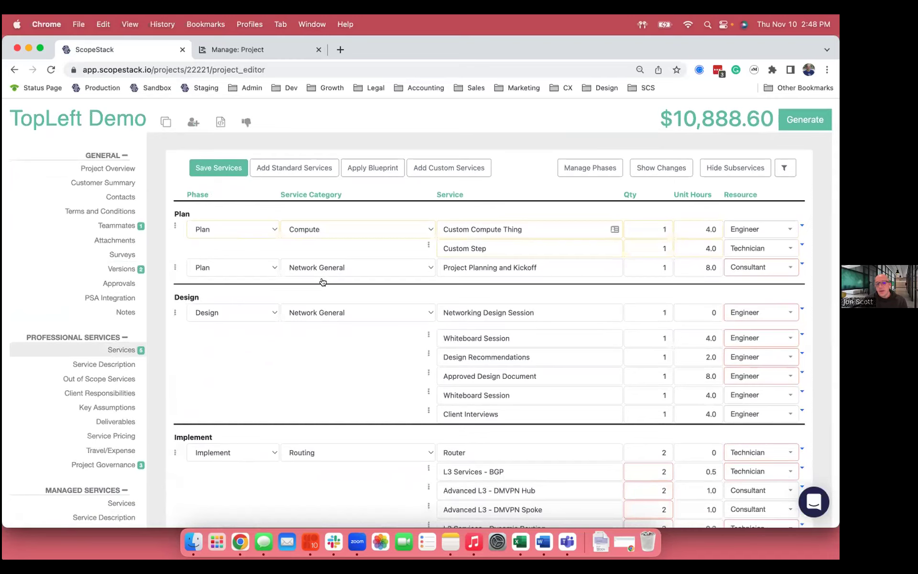
{"action": "left_click", "coordinate": [285, 167]}
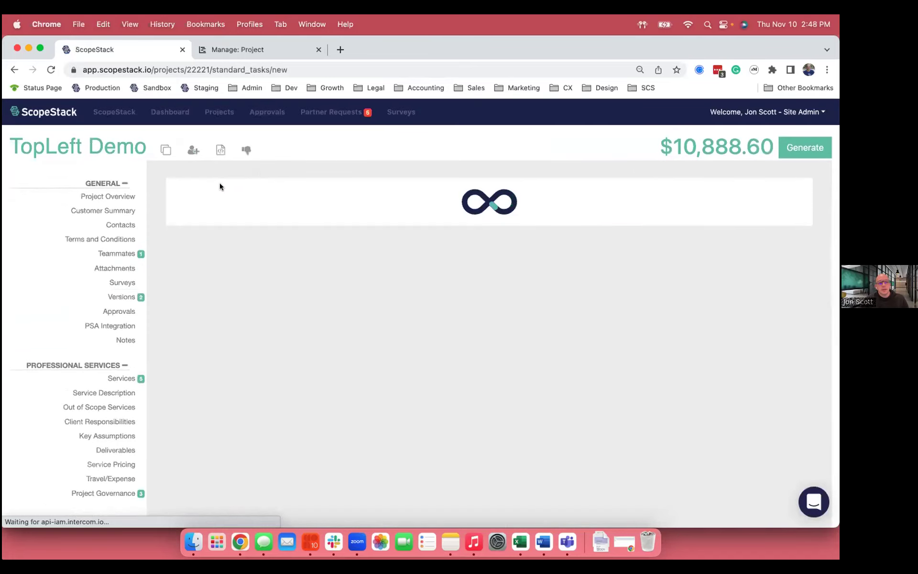
{"action": "left_click", "coordinate": [242, 201]}
{"action": "type", "text": "migration"}
{"action": "left_click", "coordinate": [182, 299]}
{"action": "left_click", "coordinate": [222, 382]}
{"action": "left_click", "coordinate": [225, 489]}
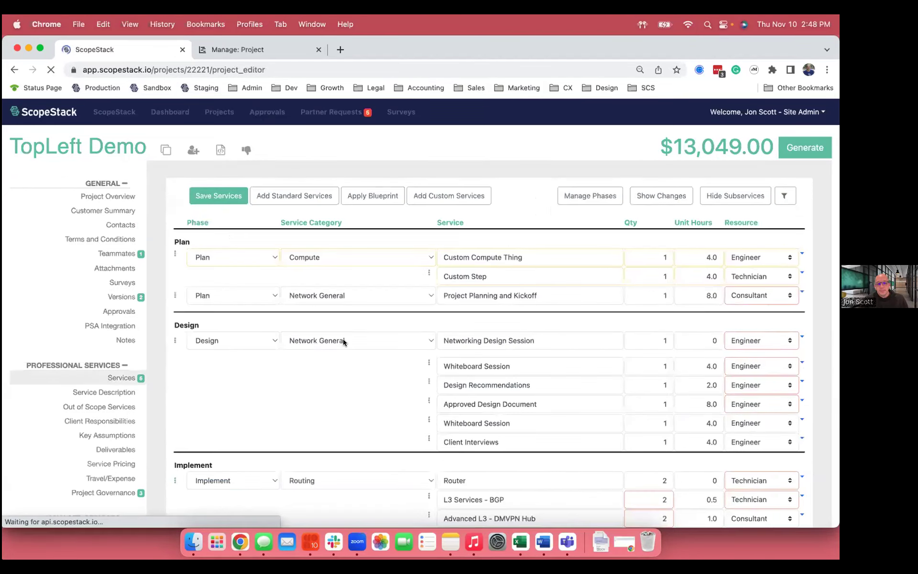
Set the unit hours of the Setup Single Sign-on subservice under Microsoft 365 Email Migration to 15 and save the services.
{"action": "scroll", "coordinate": [343, 339], "scroll_direction": "down", "scroll_amount": 10}
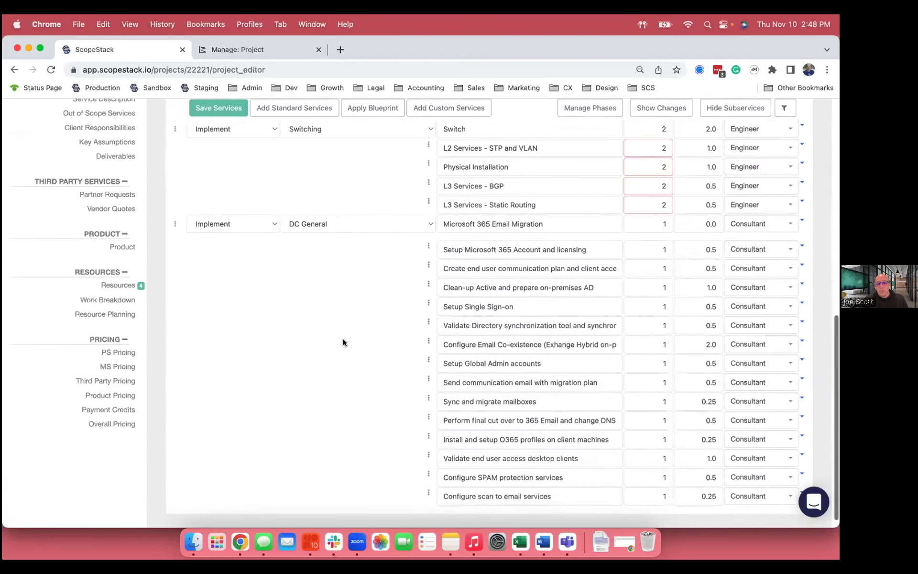
{"action": "scroll", "coordinate": [343, 342], "scroll_direction": "down", "scroll_amount": 1}
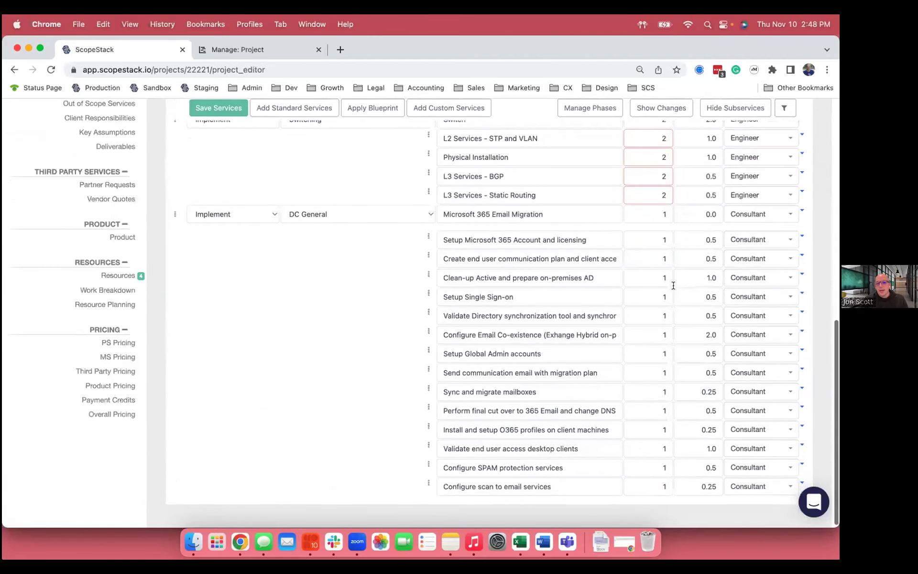
{"action": "left_click", "coordinate": [696, 297]}
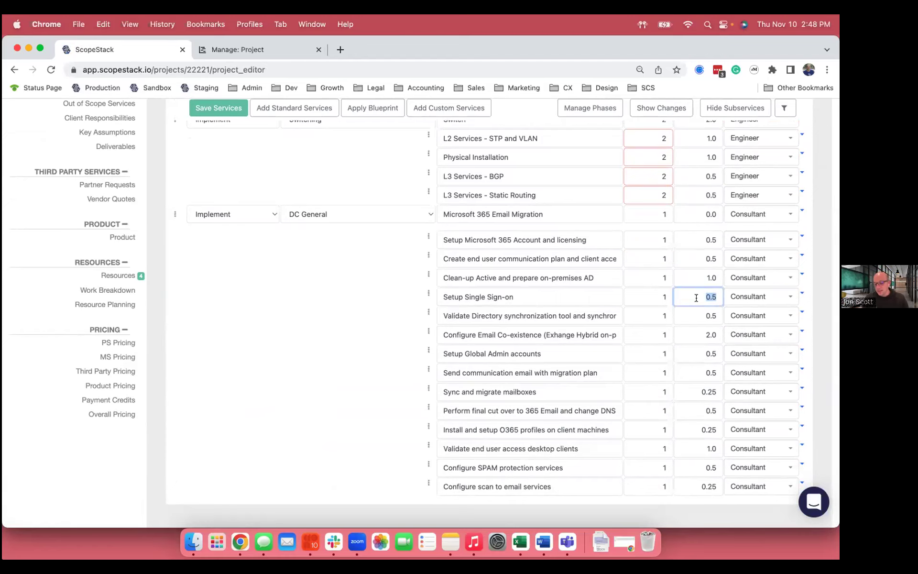
{"action": "type", "text": "15"}
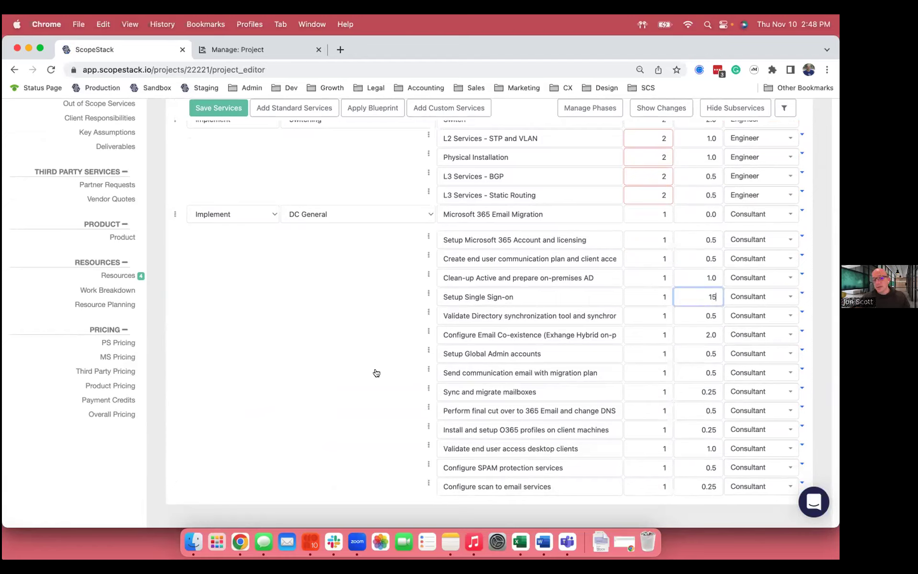
{"action": "left_click", "coordinate": [211, 112]}
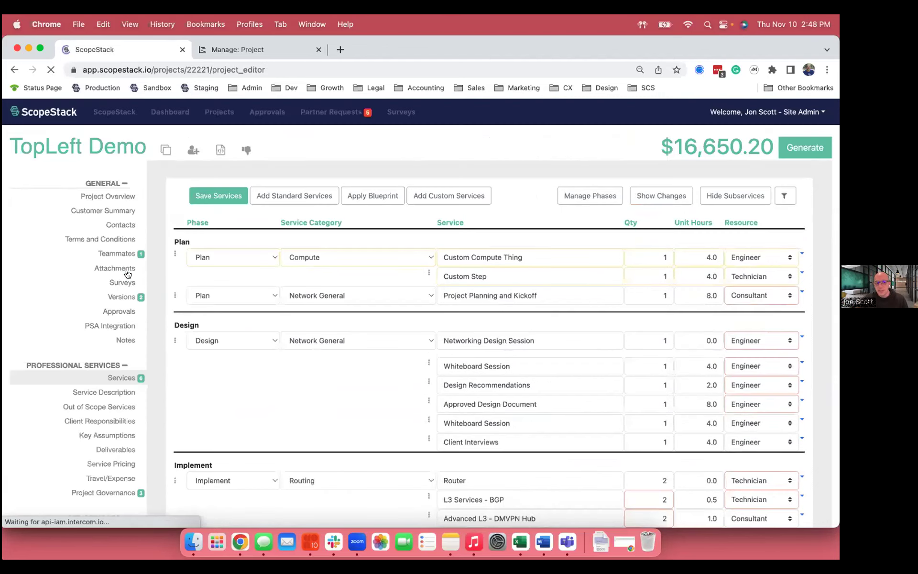
Change the professional service terms in the project's PS Pricing to "Time & Materials, Services Only" and save them.
{"action": "scroll", "coordinate": [124, 335], "scroll_direction": "down", "scroll_amount": 5}
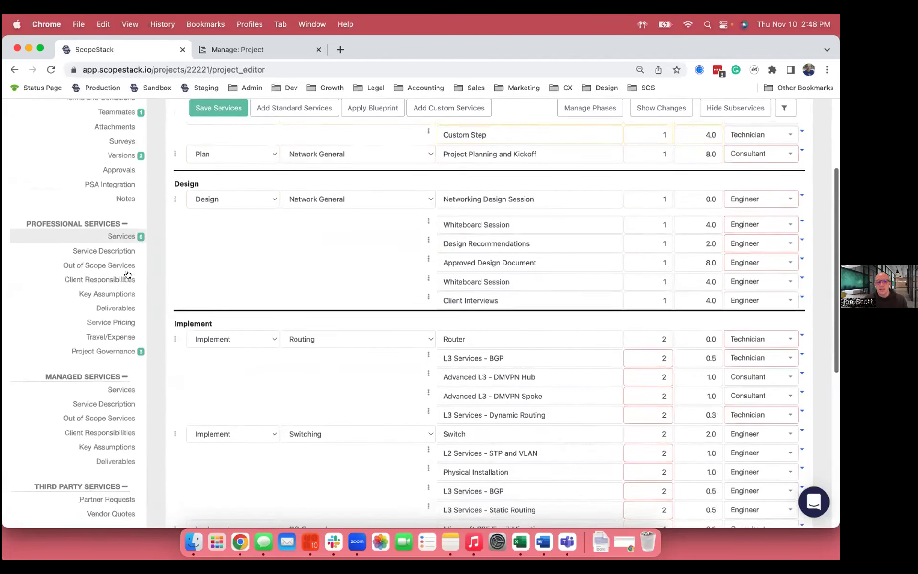
{"action": "scroll", "coordinate": [119, 430], "scroll_direction": "down", "scroll_amount": 5}
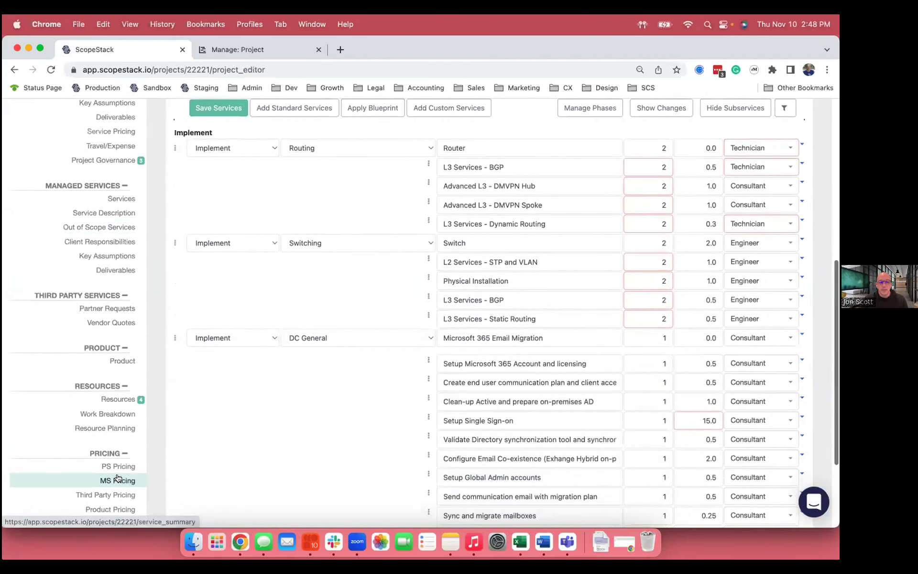
{"action": "left_click", "coordinate": [115, 470]}
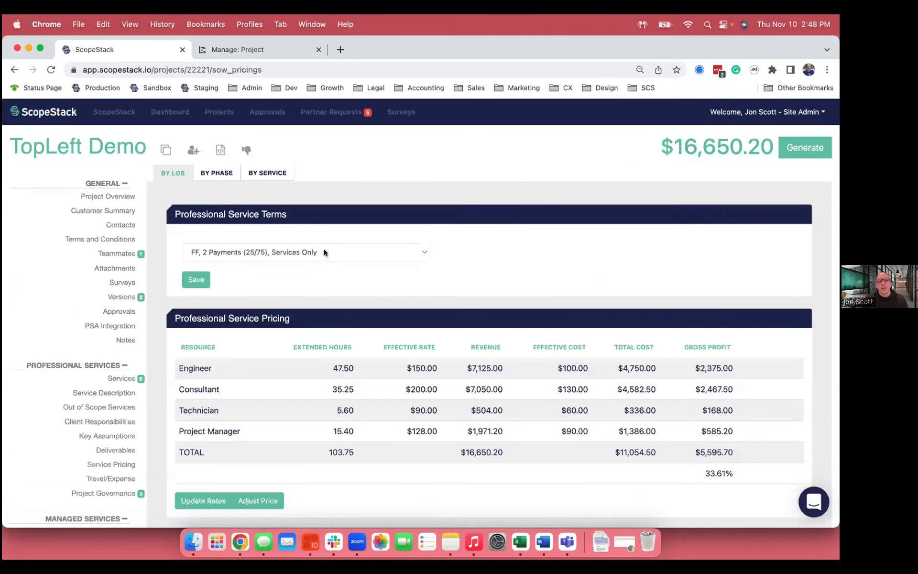
{"action": "left_click", "coordinate": [323, 252]}
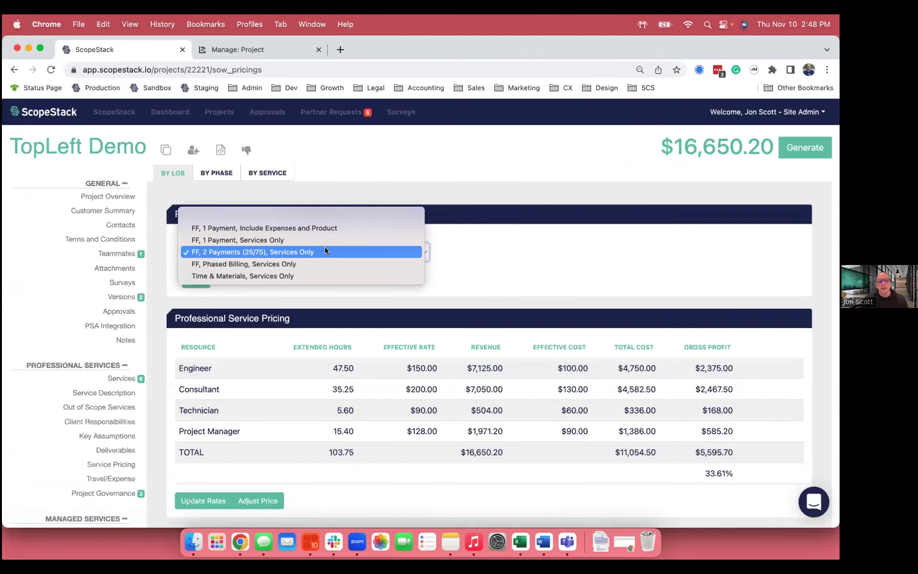
{"action": "left_click", "coordinate": [230, 277]}
{"action": "left_click", "coordinate": [195, 281]}
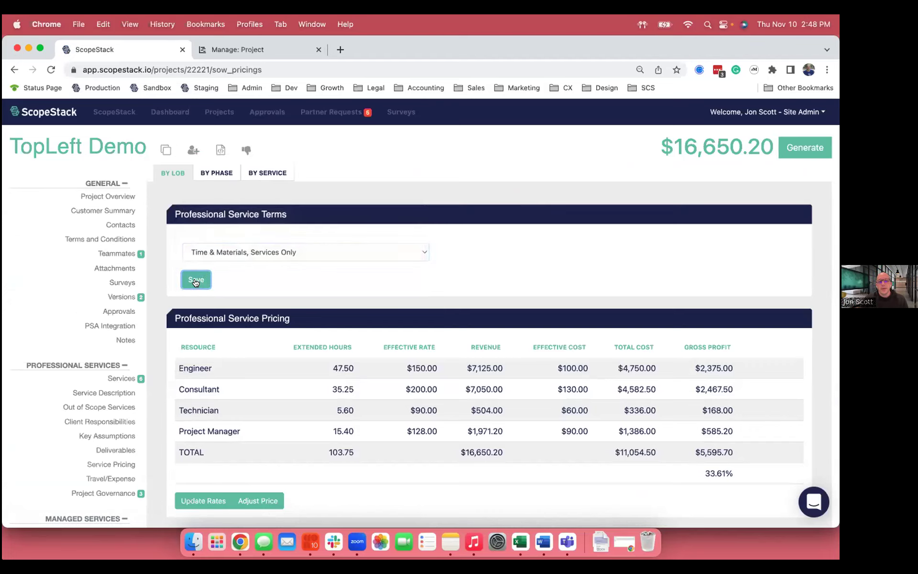
Generate the Professional Services Template document as a direct download and open it in Word.
{"action": "left_click", "coordinate": [785, 155]}
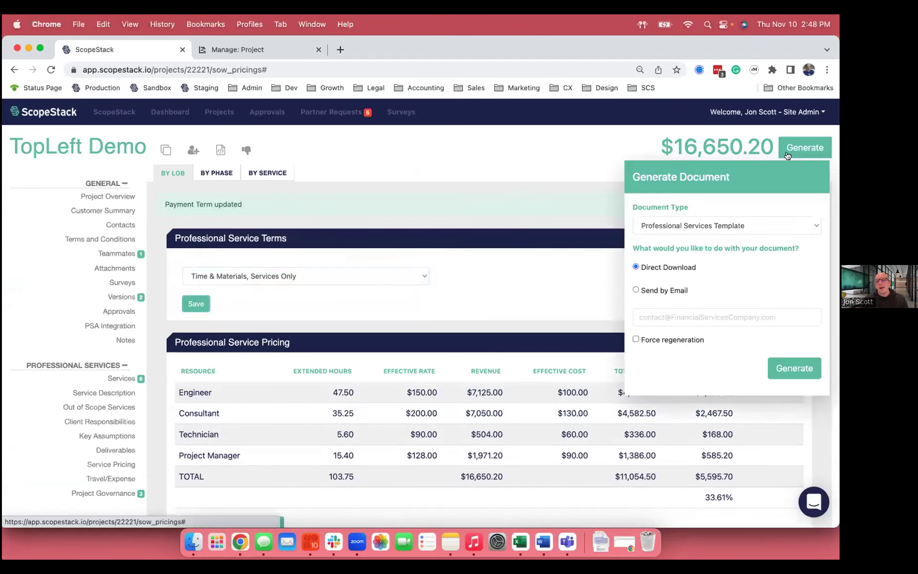
{"action": "left_click", "coordinate": [797, 372]}
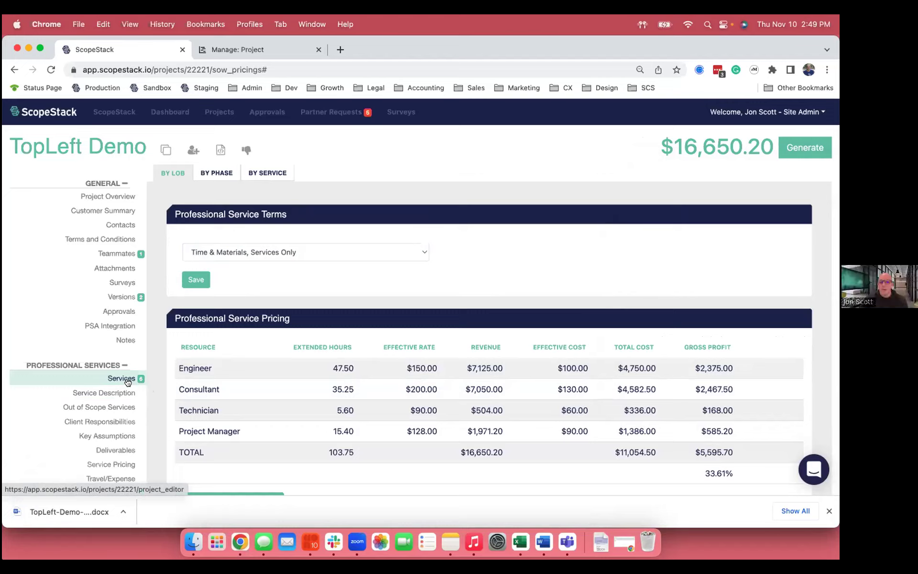
{"action": "left_click", "coordinate": [57, 511]}
Examine the Services Pricing section of the document, including its rate table, payment terms and monthly invoicing sentence.
{"action": "scroll", "coordinate": [472, 325], "scroll_direction": "down", "scroll_amount": 20}
{"action": "scroll", "coordinate": [472, 325], "scroll_direction": "down", "scroll_amount": 20}
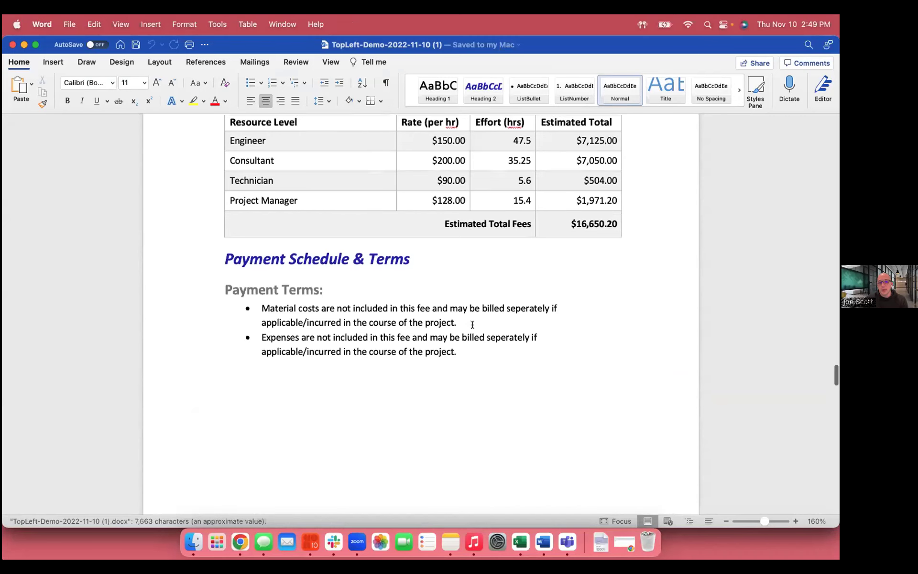
{"action": "scroll", "coordinate": [472, 325], "scroll_direction": "up", "scroll_amount": 4}
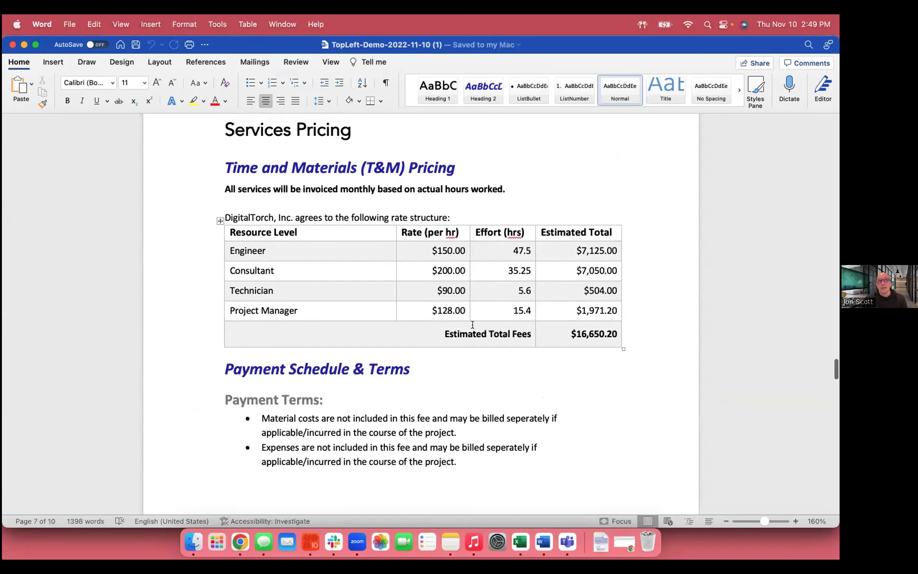
{"action": "scroll", "coordinate": [472, 324], "scroll_direction": "up", "scroll_amount": 1}
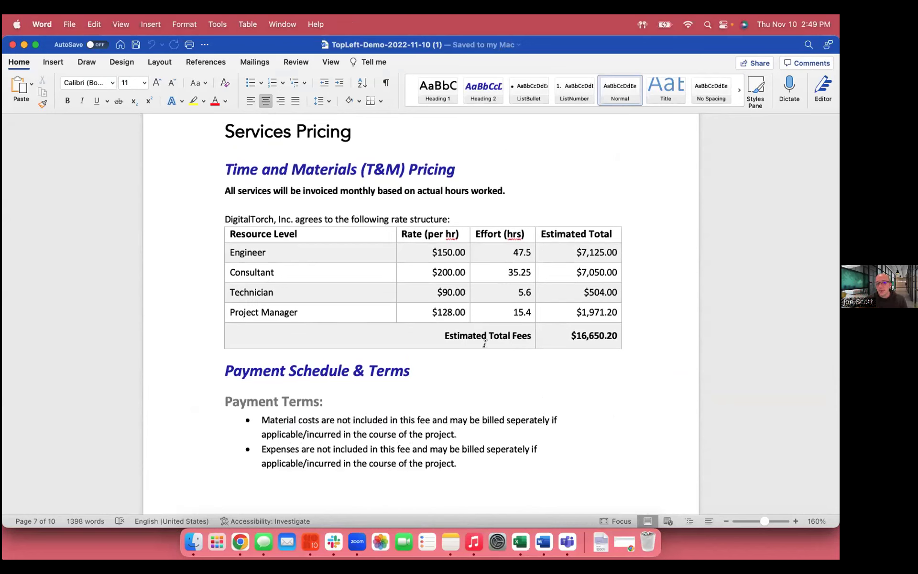
{"action": "left_click_drag", "start_coordinate": [505, 191], "coordinate": [256, 195]}
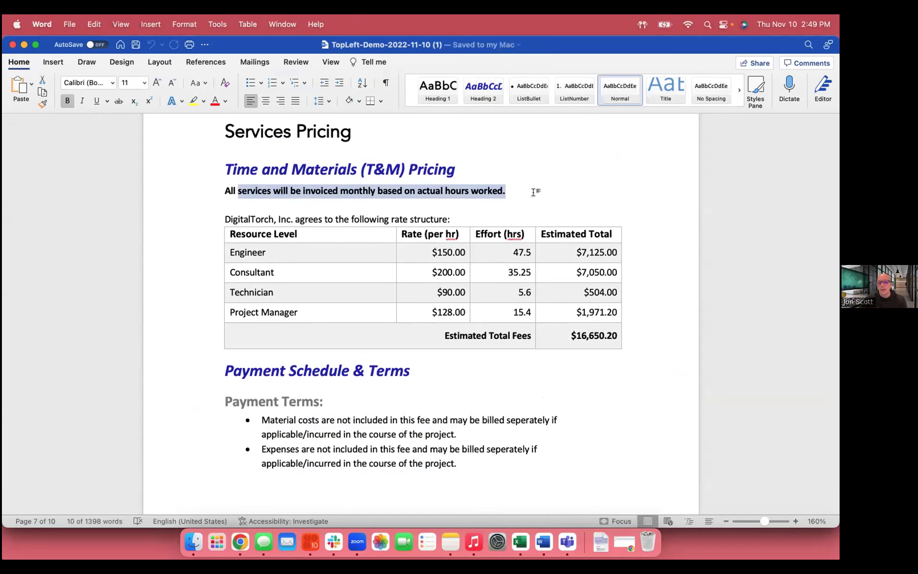
Switch back to ScopeStack, view the phases defined for the project and return to its services list.
{"action": "key", "text": "ctrl+Up"}
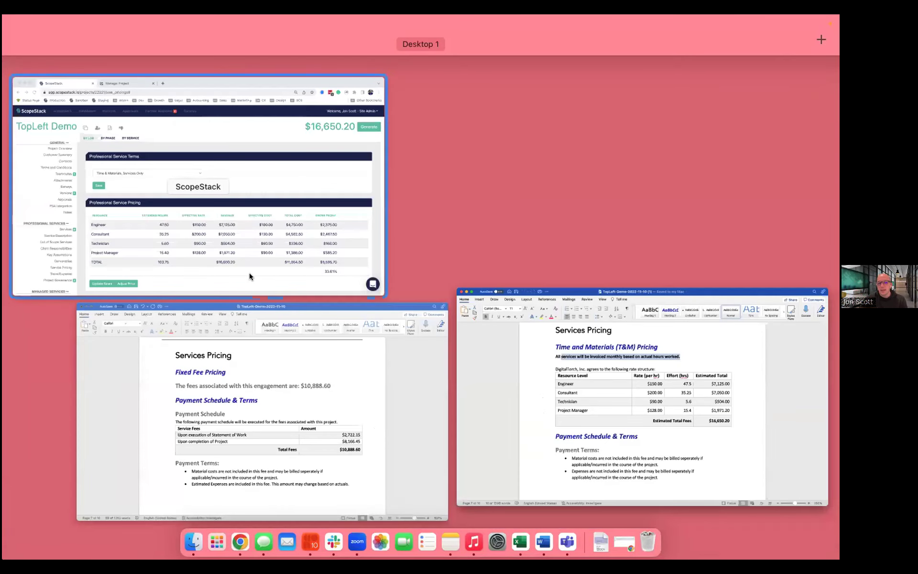
{"action": "left_click", "coordinate": [249, 275]}
{"action": "scroll", "coordinate": [340, 284], "scroll_direction": "down", "scroll_amount": 1}
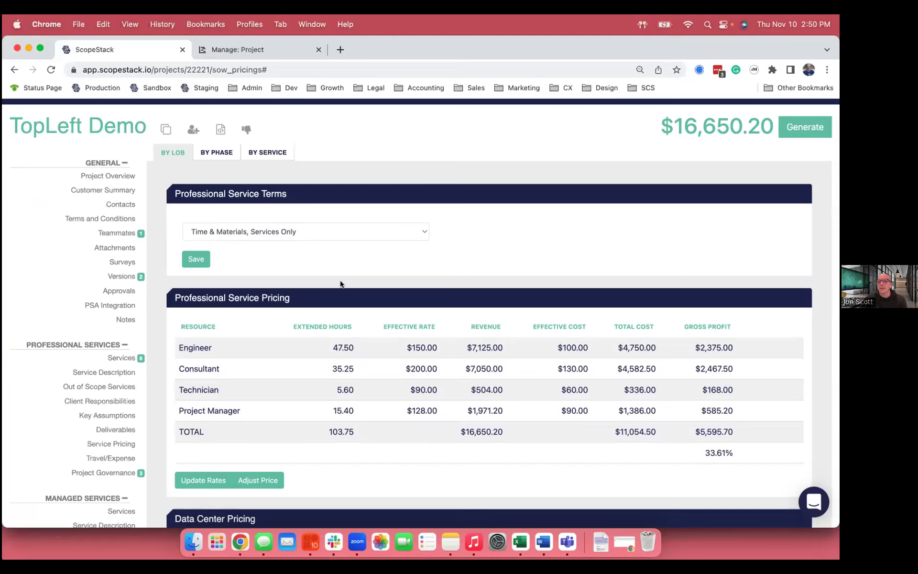
{"action": "scroll", "coordinate": [335, 278], "scroll_direction": "down", "scroll_amount": 2}
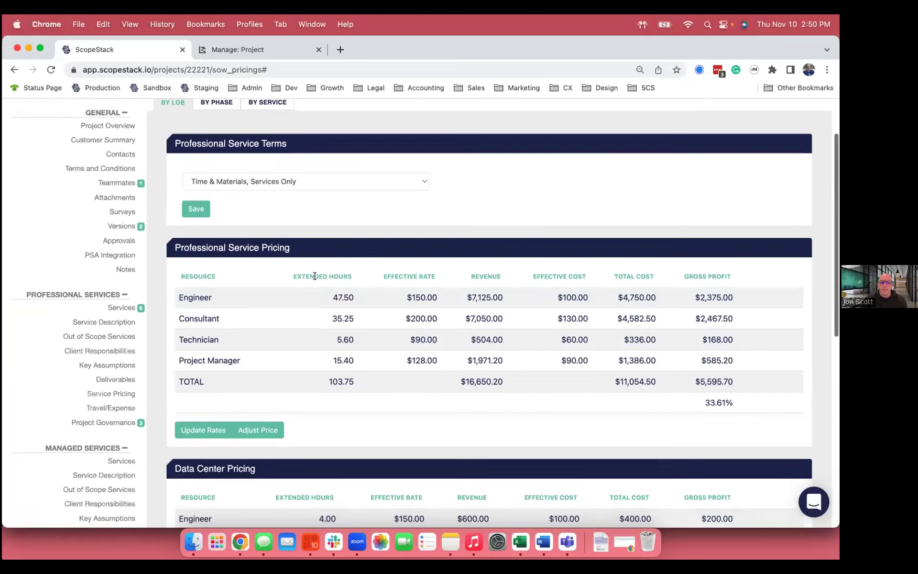
{"action": "left_click", "coordinate": [122, 308]}
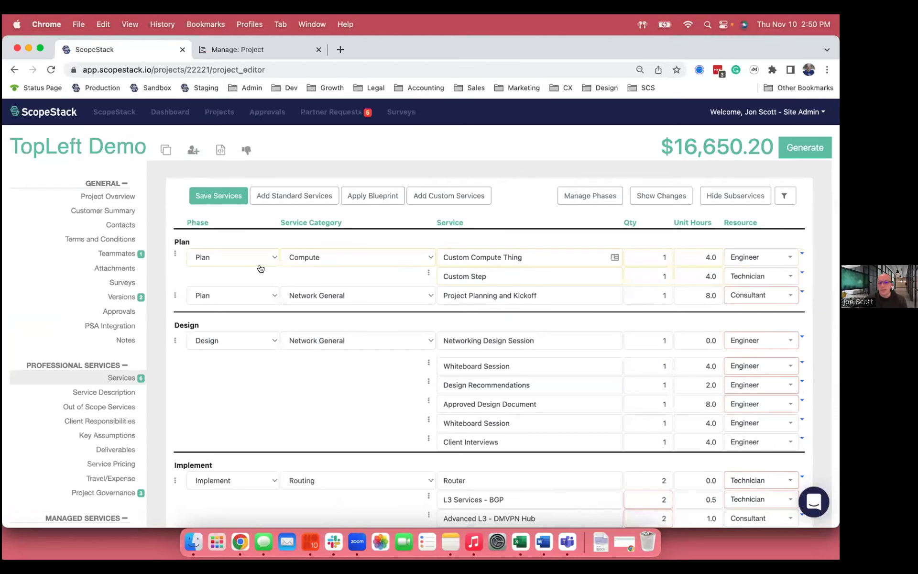
{"action": "left_click", "coordinate": [576, 201]}
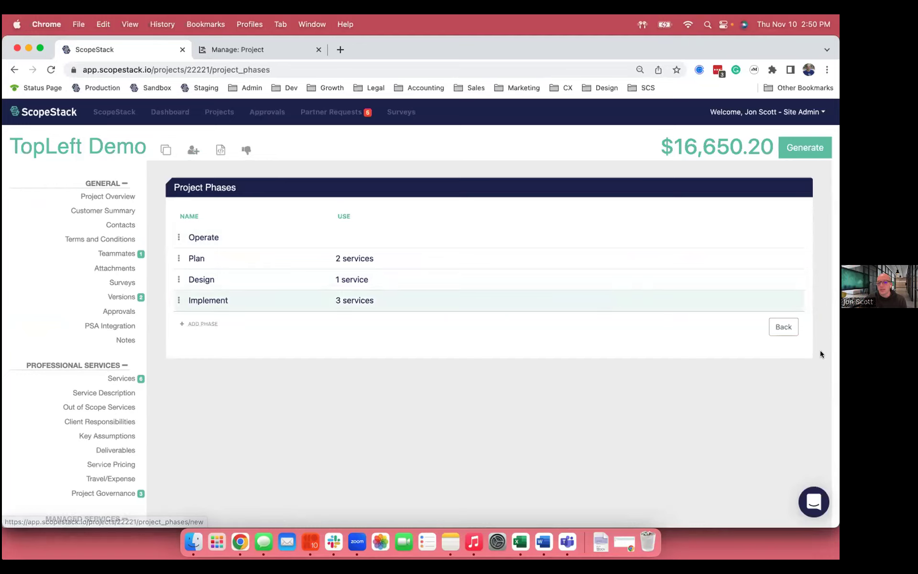
{"action": "left_click", "coordinate": [783, 326]}
{"action": "left_click", "coordinate": [367, 306]}
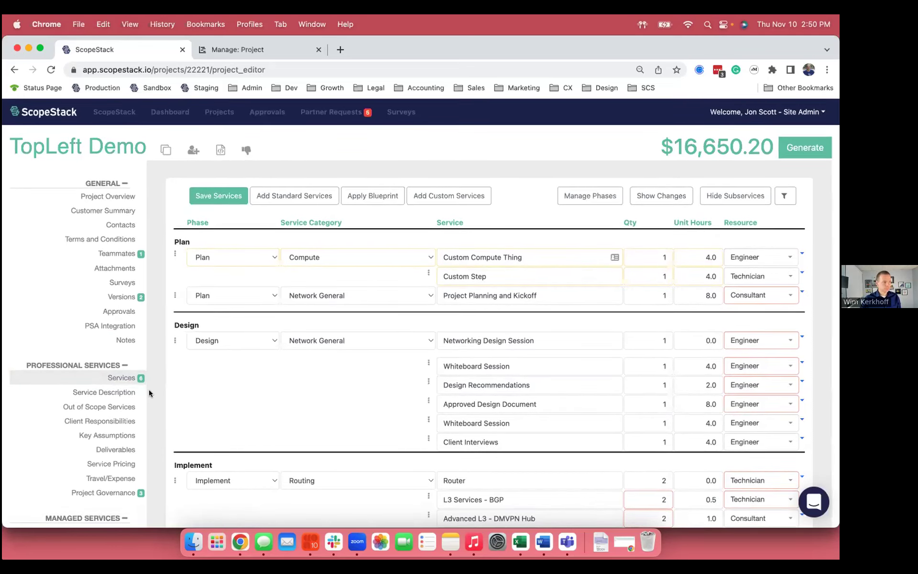
Open the Project Overview and check the Business Unit choices without selecting one.
{"action": "left_click", "coordinate": [109, 192]}
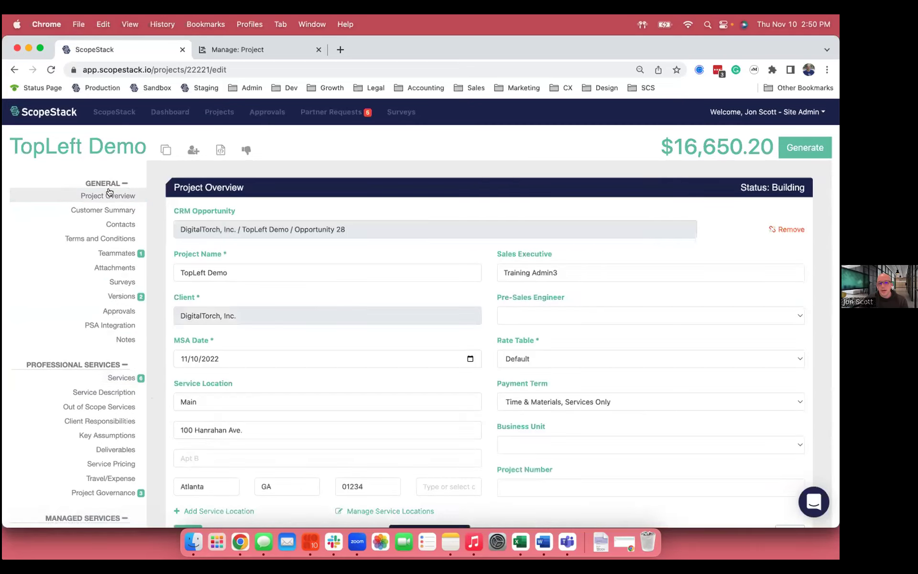
{"action": "scroll", "coordinate": [487, 290], "scroll_direction": "down", "scroll_amount": 2}
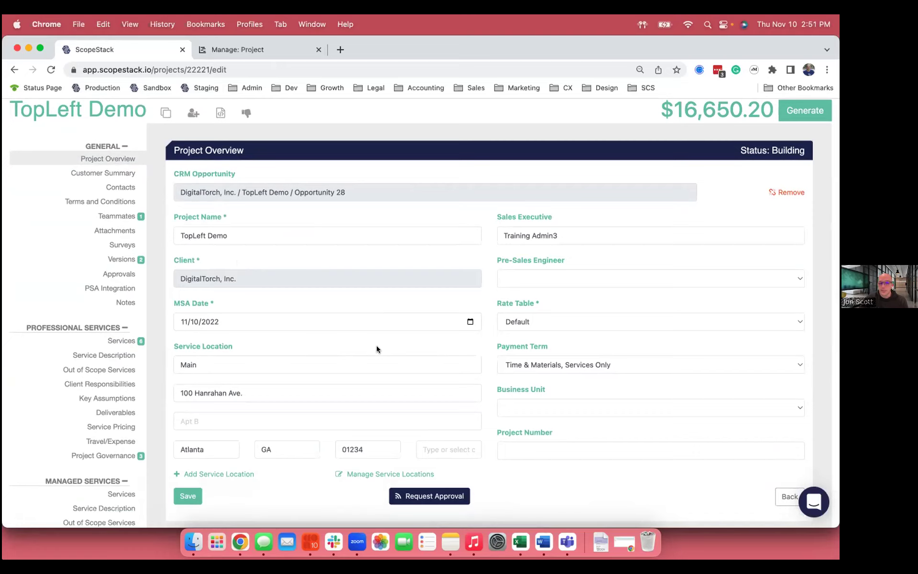
{"action": "left_click", "coordinate": [543, 406]}
{"action": "left_click", "coordinate": [601, 407]}
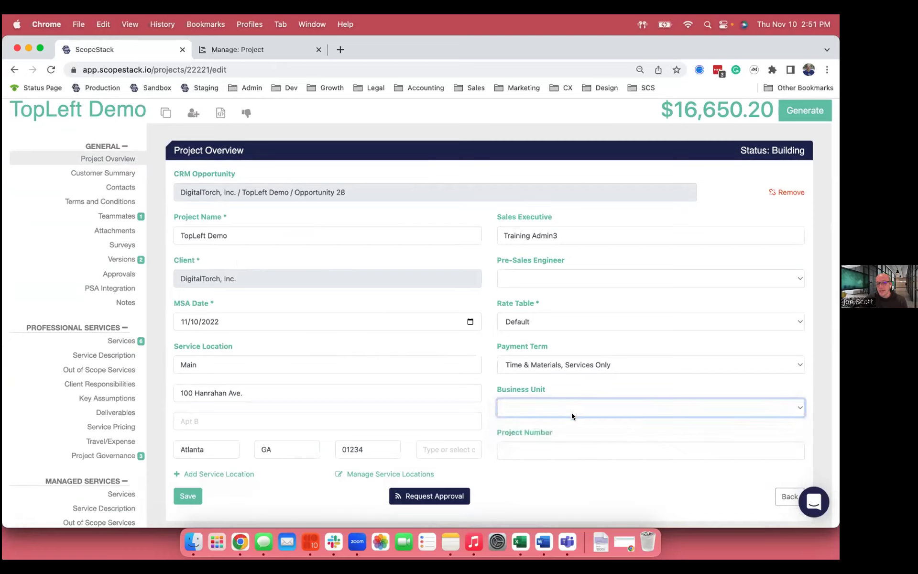
{"action": "left_click", "coordinate": [583, 426]}
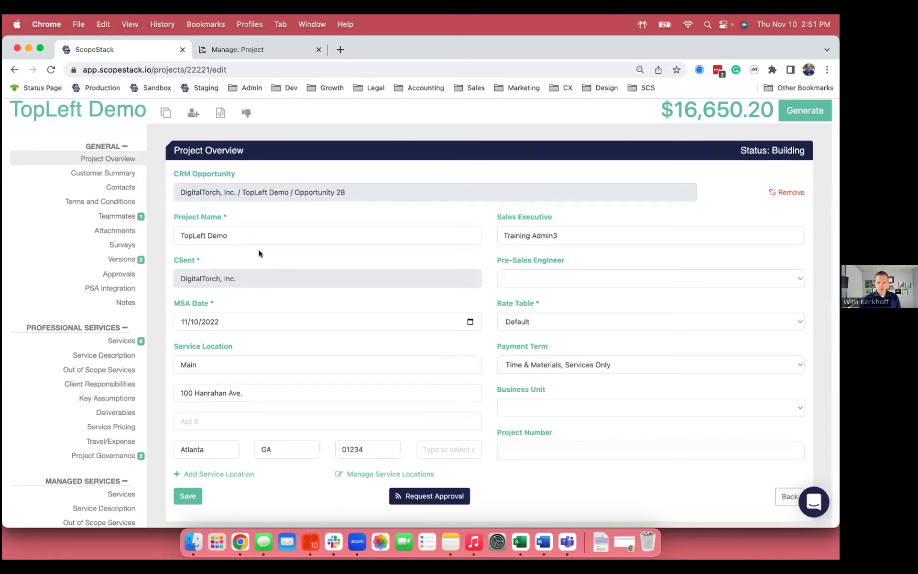
Open the account's Service Catalog and browse the services with their phases, resources and suggested hours.
{"action": "scroll", "coordinate": [259, 251], "scroll_direction": "up", "scroll_amount": 1}
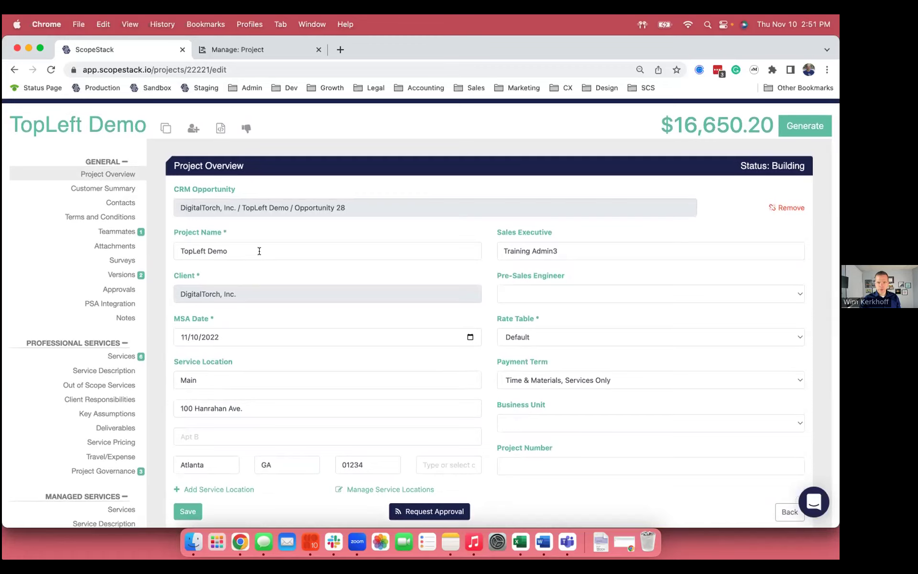
{"action": "scroll", "coordinate": [259, 251], "scroll_direction": "up", "scroll_amount": 2}
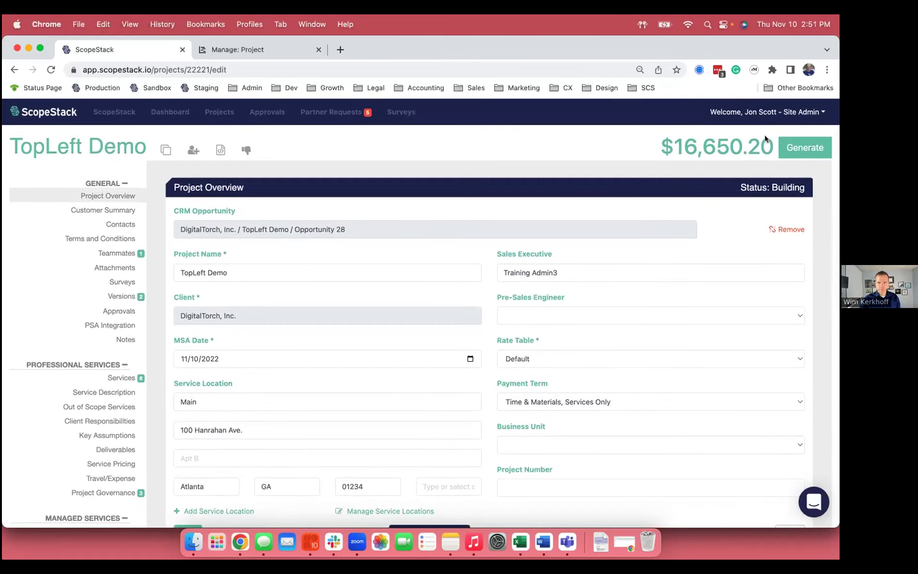
{"action": "left_click", "coordinate": [796, 112]}
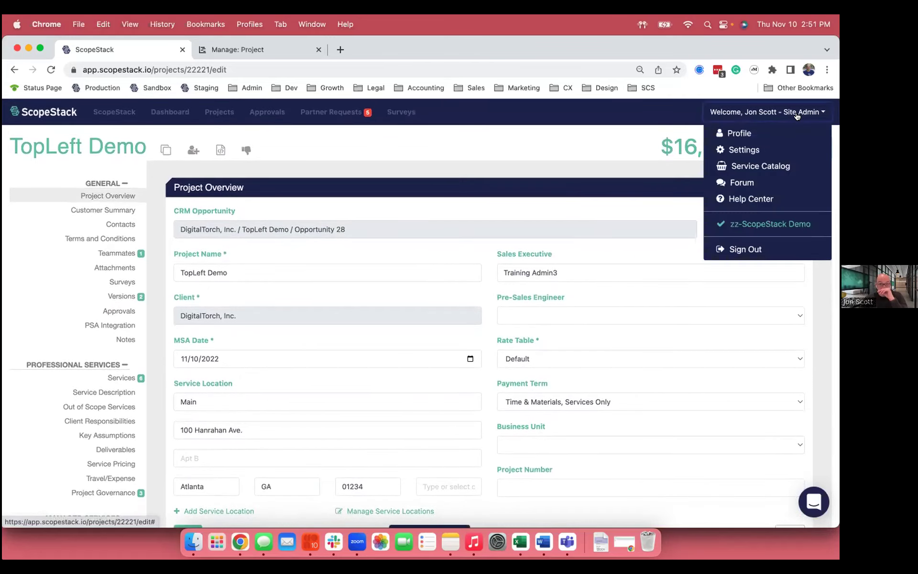
{"action": "left_click", "coordinate": [743, 144]}
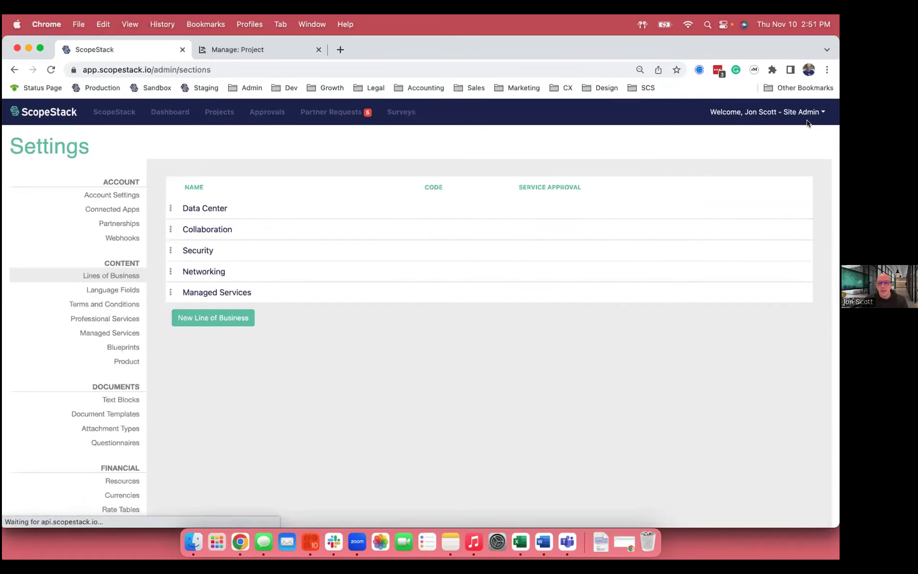
{"action": "left_click", "coordinate": [804, 113]}
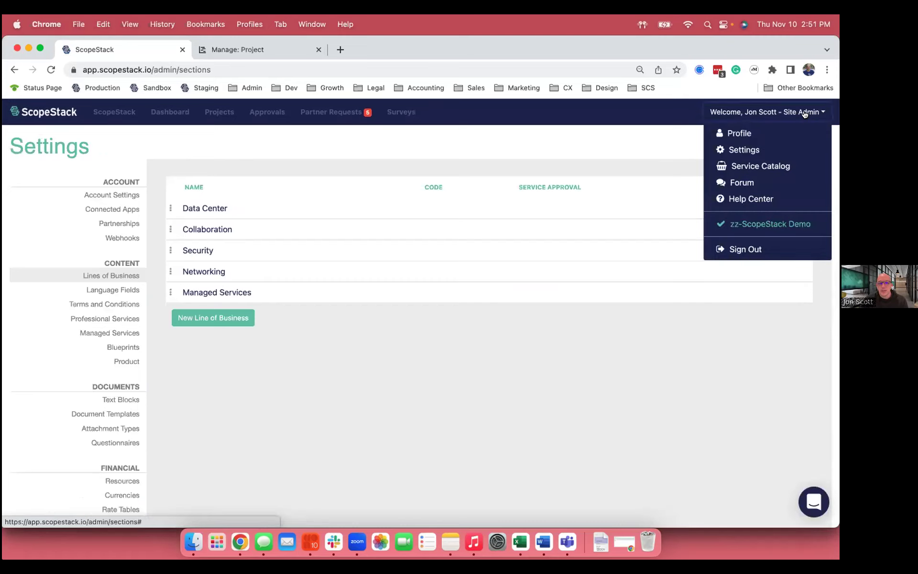
{"action": "left_click", "coordinate": [734, 165]}
{"action": "scroll", "coordinate": [187, 373], "scroll_direction": "down", "scroll_amount": 2}
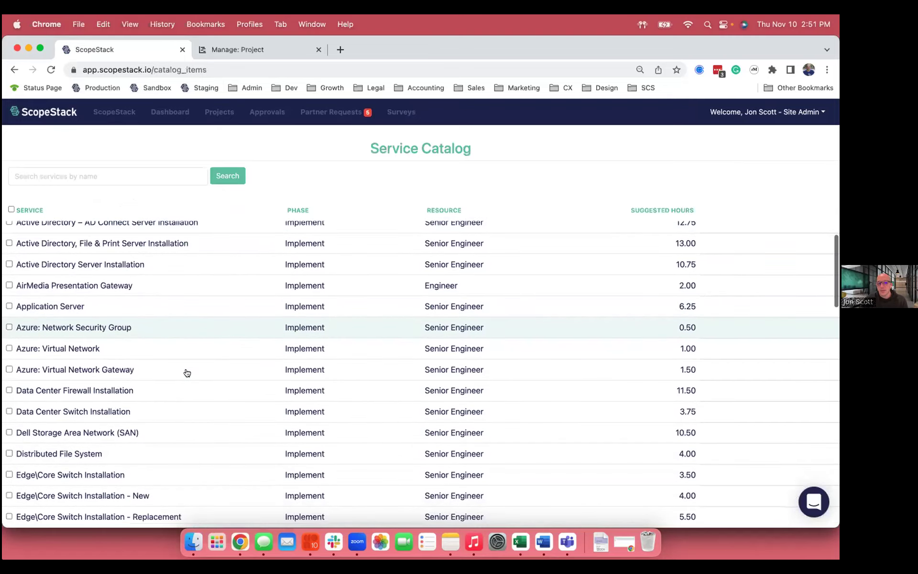
{"action": "scroll", "coordinate": [187, 373], "scroll_direction": "down", "scroll_amount": 2}
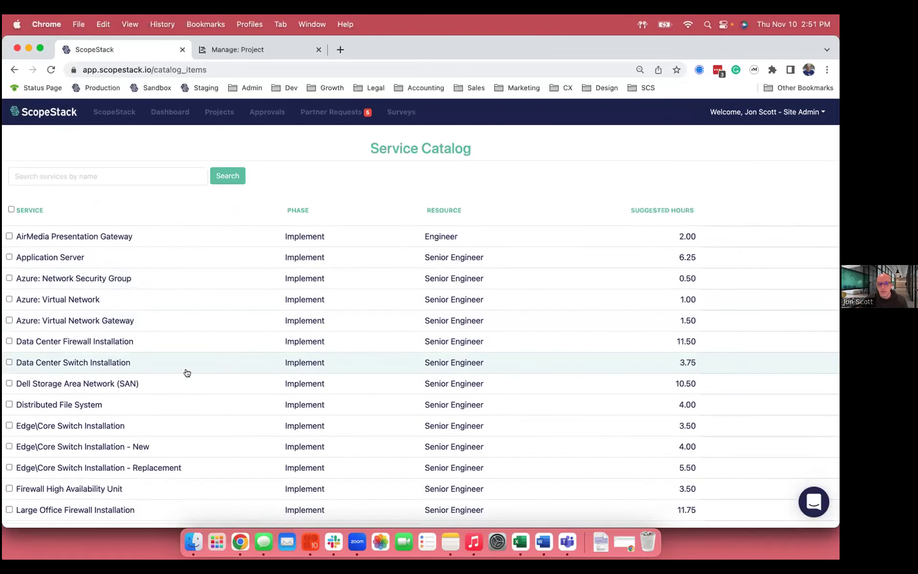
{"action": "scroll", "coordinate": [187, 373], "scroll_direction": "down", "scroll_amount": 2}
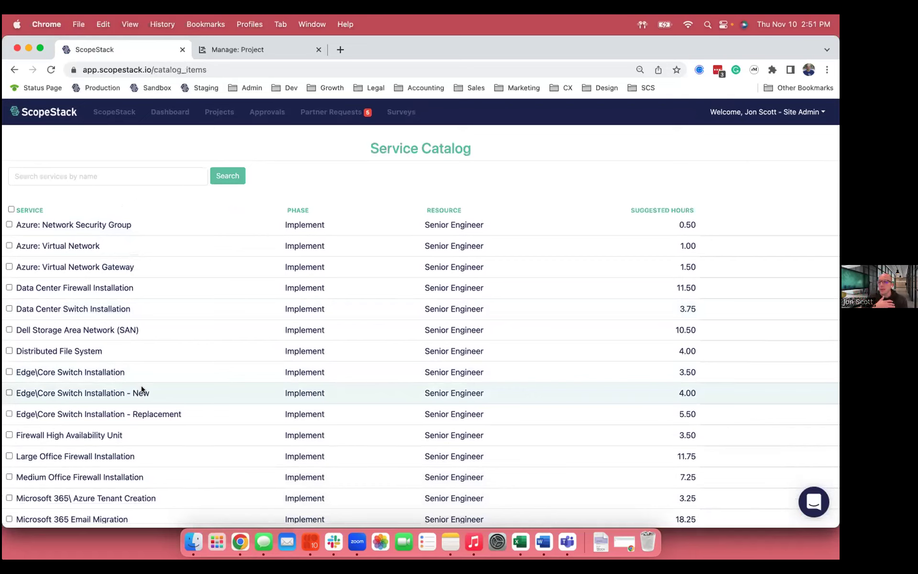
{"action": "scroll", "coordinate": [141, 388], "scroll_direction": "up", "scroll_amount": 5}
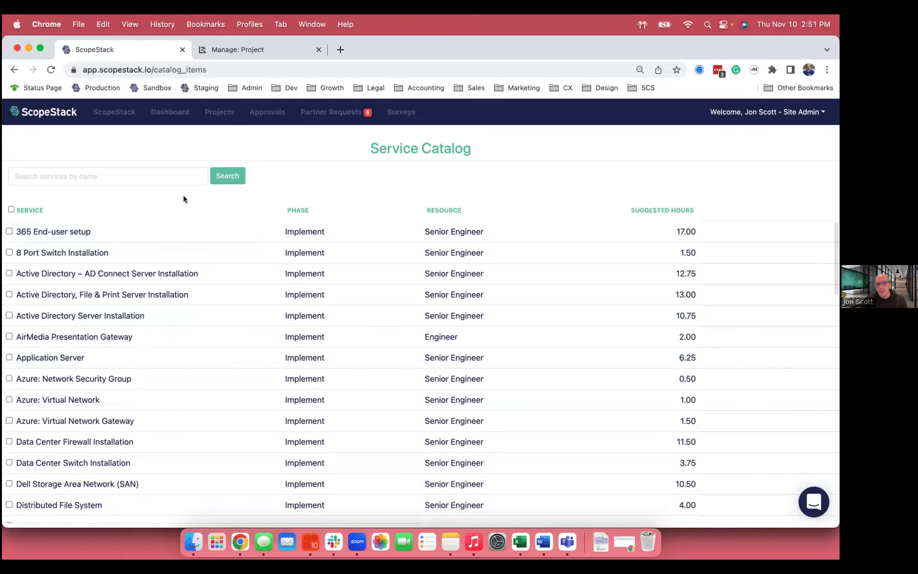
Open the account's Settings and browse the Professional Services list with its phases, lines of business and estimated hours.
{"action": "left_click", "coordinate": [217, 116]}
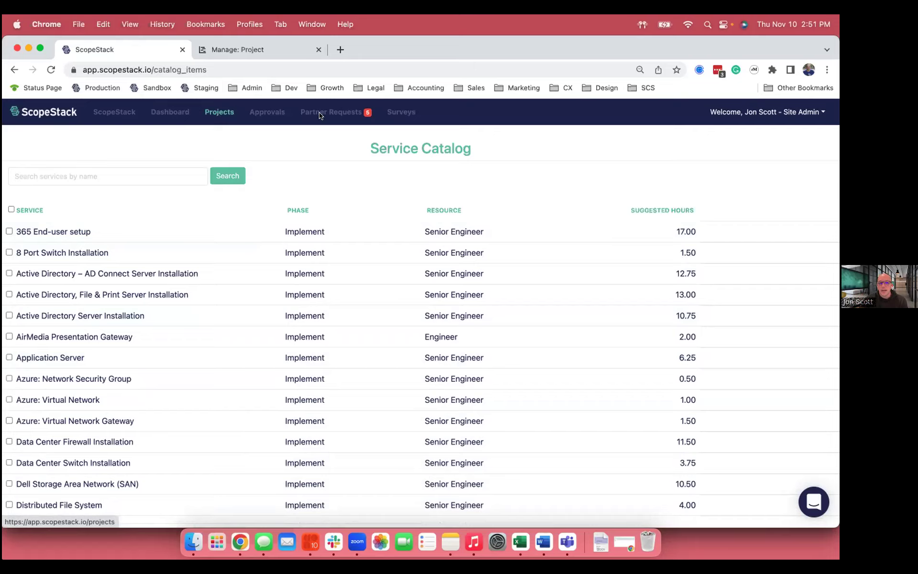
{"action": "left_click", "coordinate": [765, 113]}
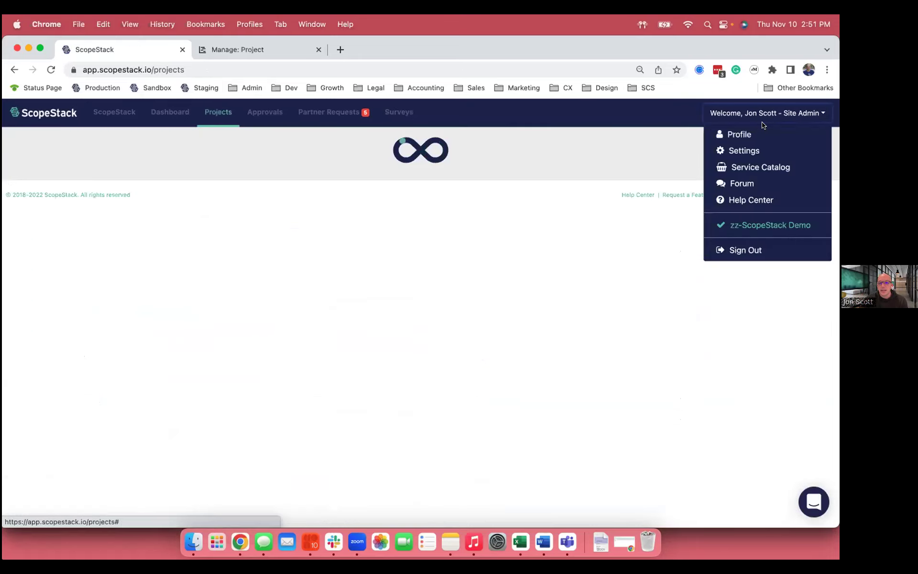
{"action": "left_click", "coordinate": [737, 152]}
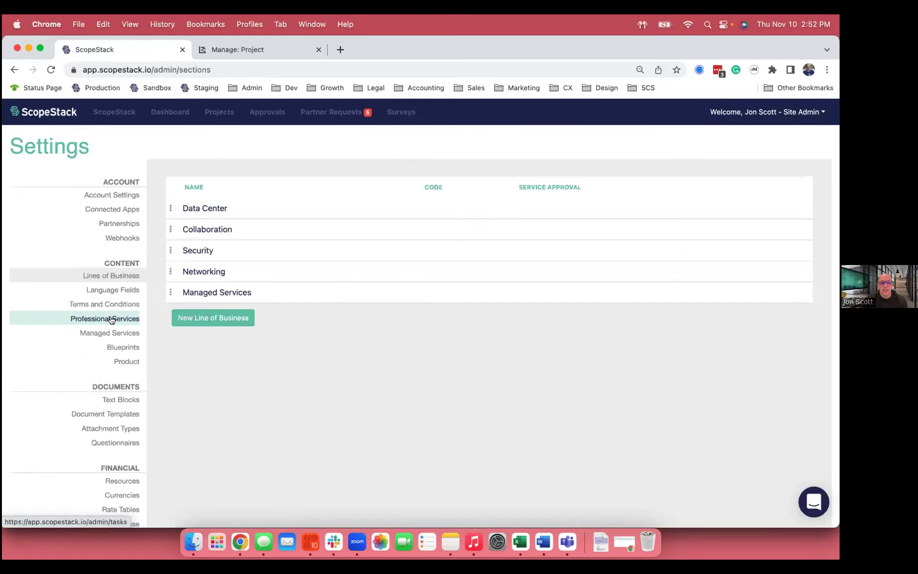
{"action": "left_click", "coordinate": [111, 319]}
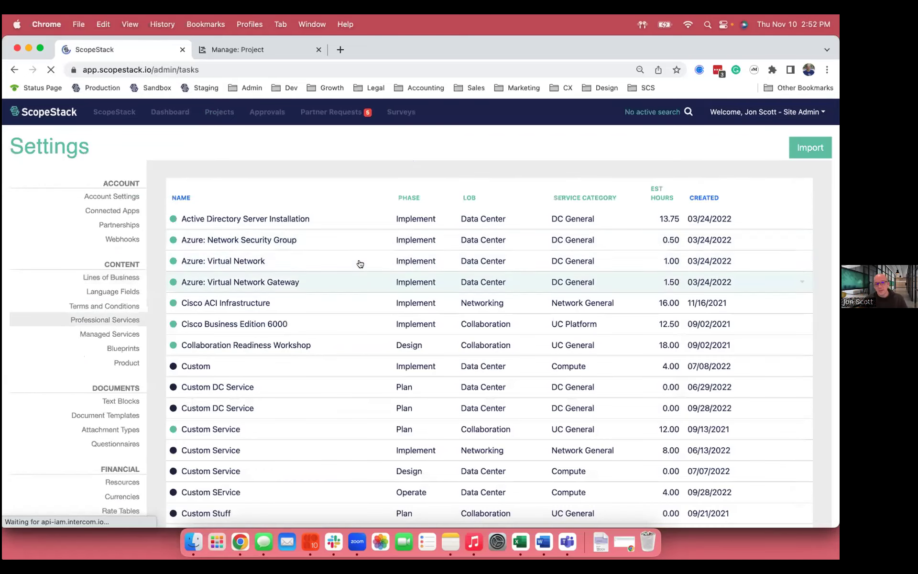
{"action": "scroll", "coordinate": [366, 370], "scroll_direction": "down", "scroll_amount": 3}
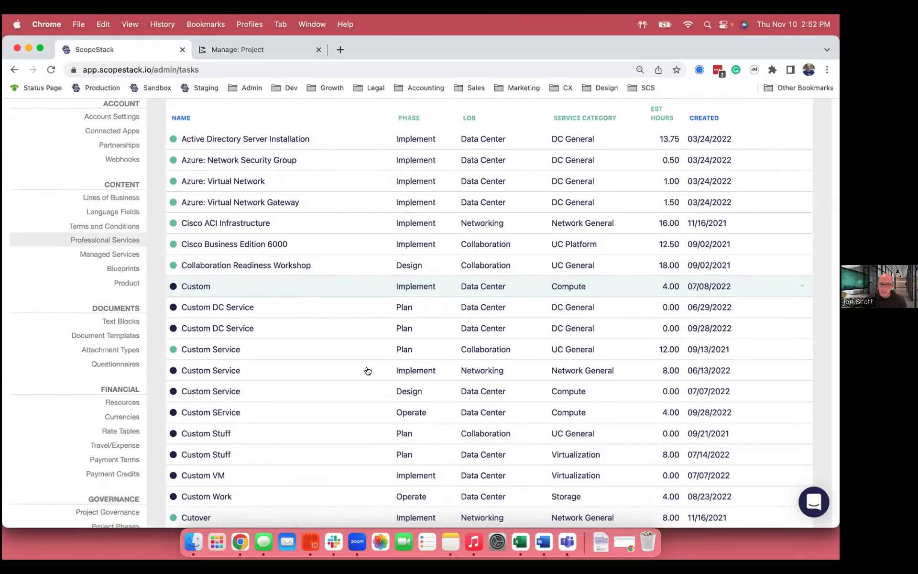
View the service categories of the Data Center line of business in Settings and return to the Professional Services list.
{"action": "left_click", "coordinate": [92, 201]}
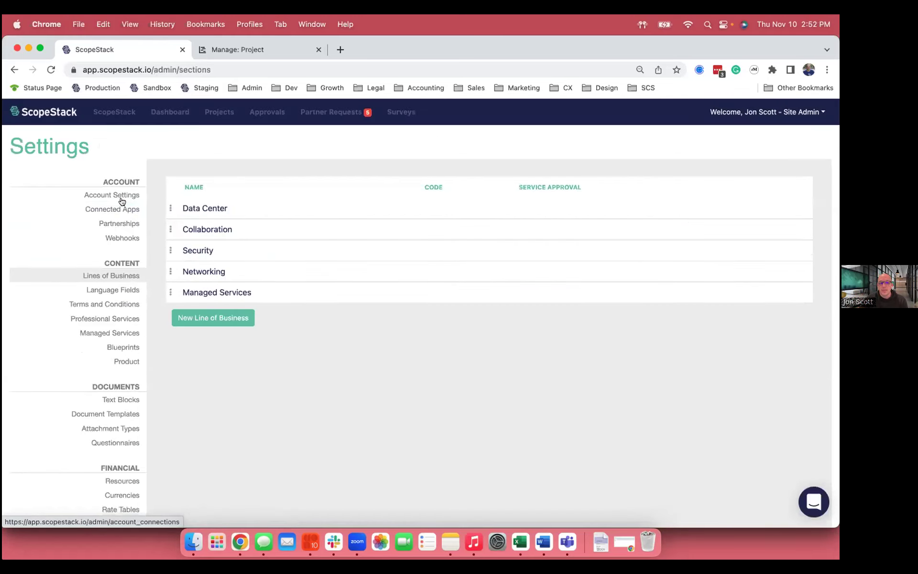
{"action": "left_click", "coordinate": [244, 206]}
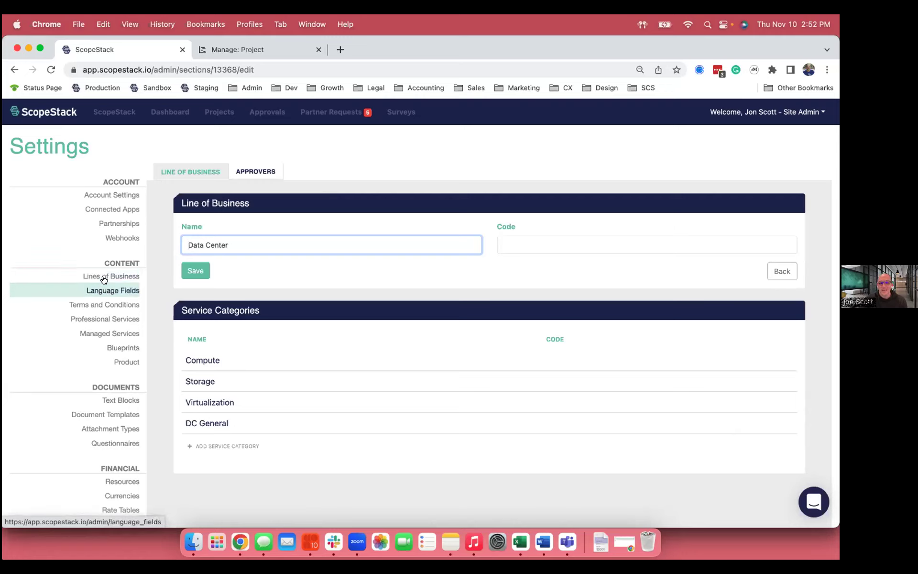
{"action": "left_click", "coordinate": [102, 319]}
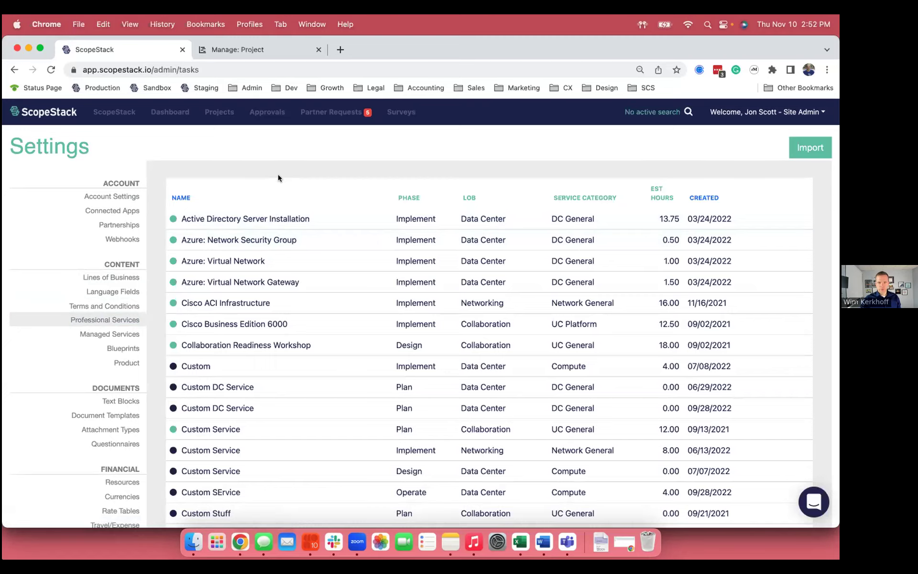
Open the Firewall Upgrade project created November 8, 2022, collapse its Managed Services section and view its products.
{"action": "left_click", "coordinate": [214, 114]}
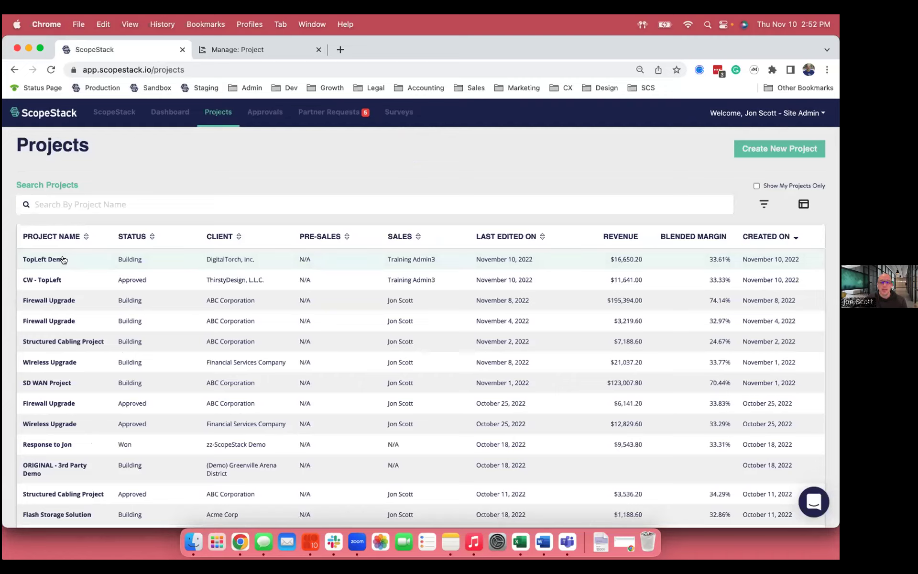
{"action": "left_click", "coordinate": [42, 300]}
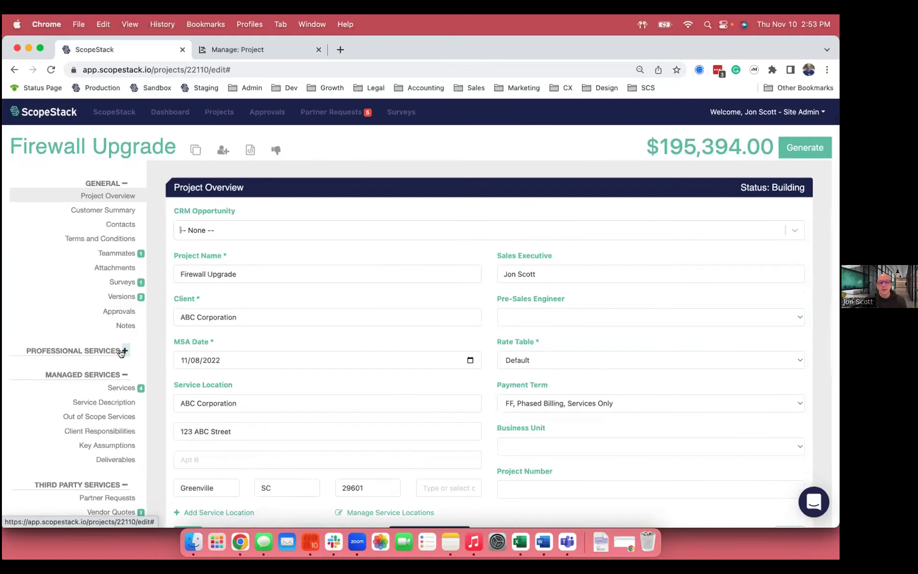
{"action": "scroll", "coordinate": [123, 352], "scroll_direction": "down", "scroll_amount": 2}
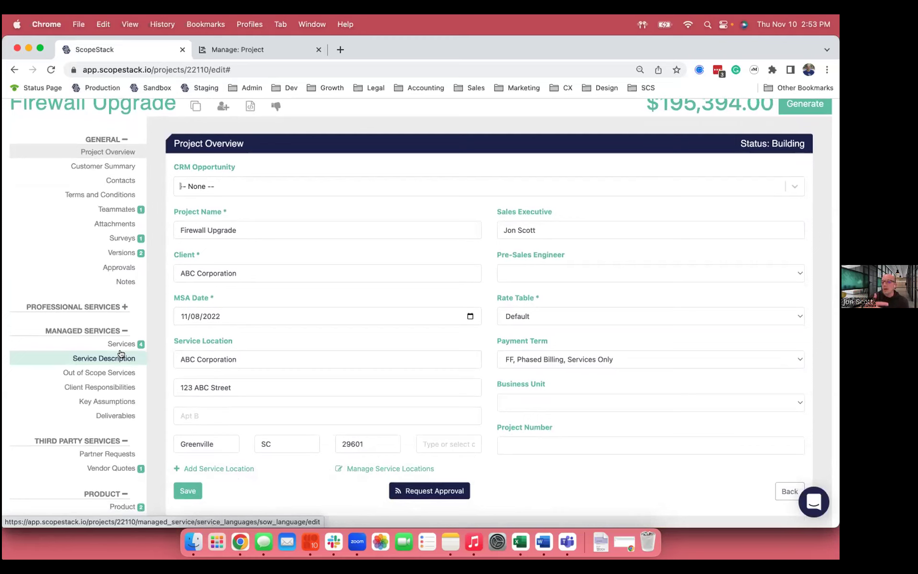
{"action": "left_click", "coordinate": [123, 331]}
{"action": "scroll", "coordinate": [122, 333], "scroll_direction": "up", "scroll_amount": 2}
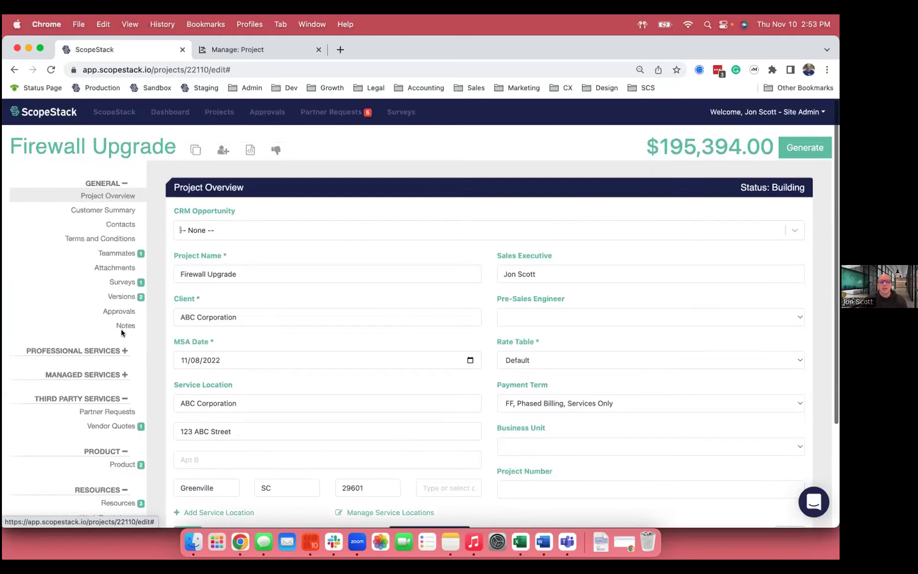
{"action": "scroll", "coordinate": [122, 332], "scroll_direction": "down", "scroll_amount": 3}
{"action": "left_click", "coordinate": [123, 393]}
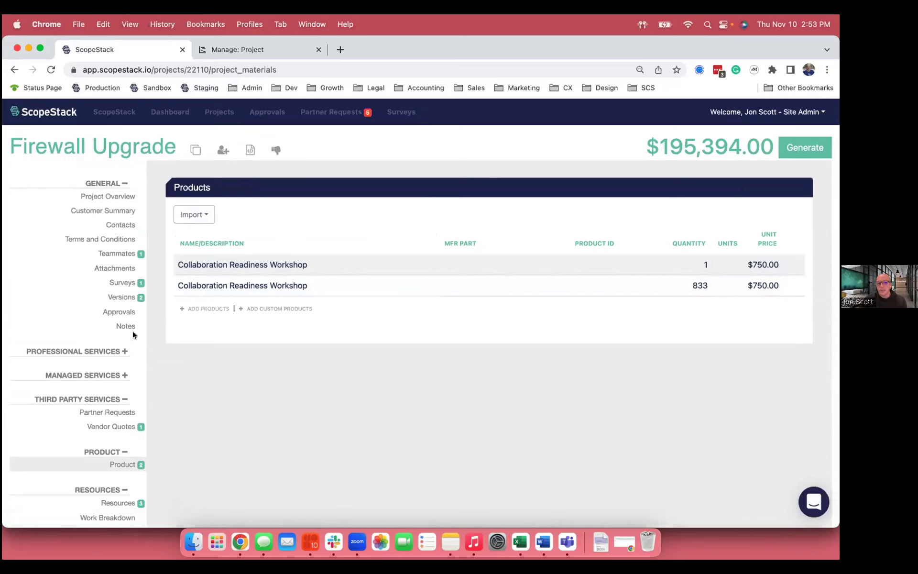
Expand the project's Professional Services section and review its services and subservices with their quantities, unit hours and resources.
{"action": "left_click", "coordinate": [125, 351]}
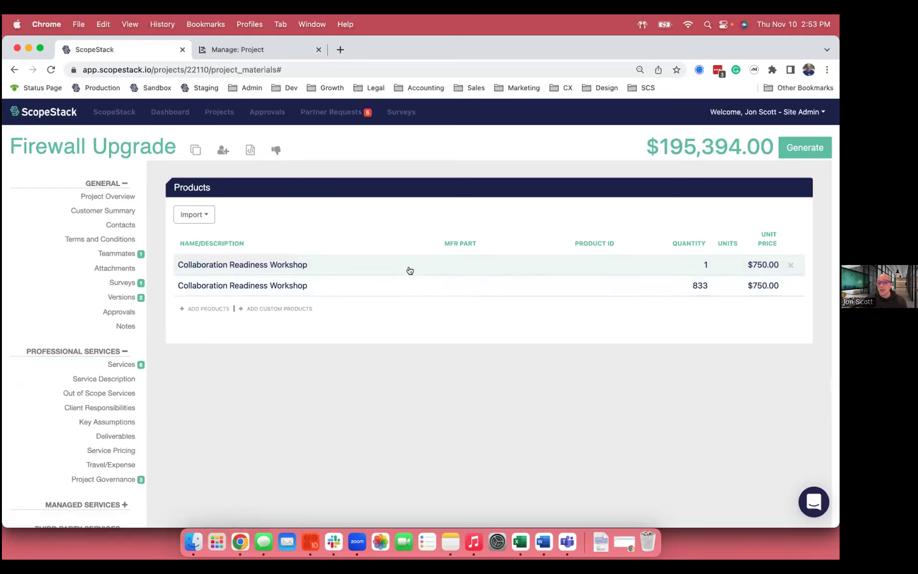
{"action": "left_click", "coordinate": [121, 364]}
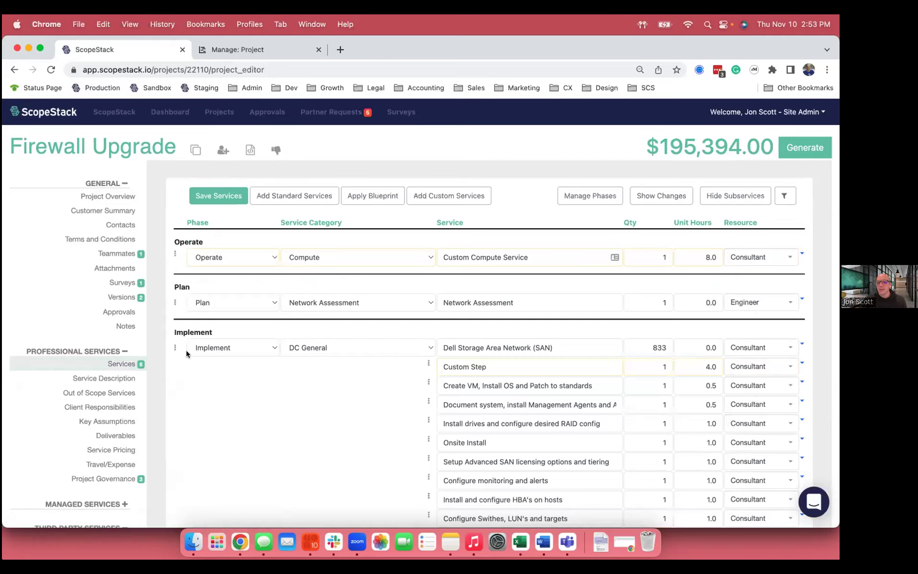
{"action": "scroll", "coordinate": [162, 357], "scroll_direction": "down", "scroll_amount": 2}
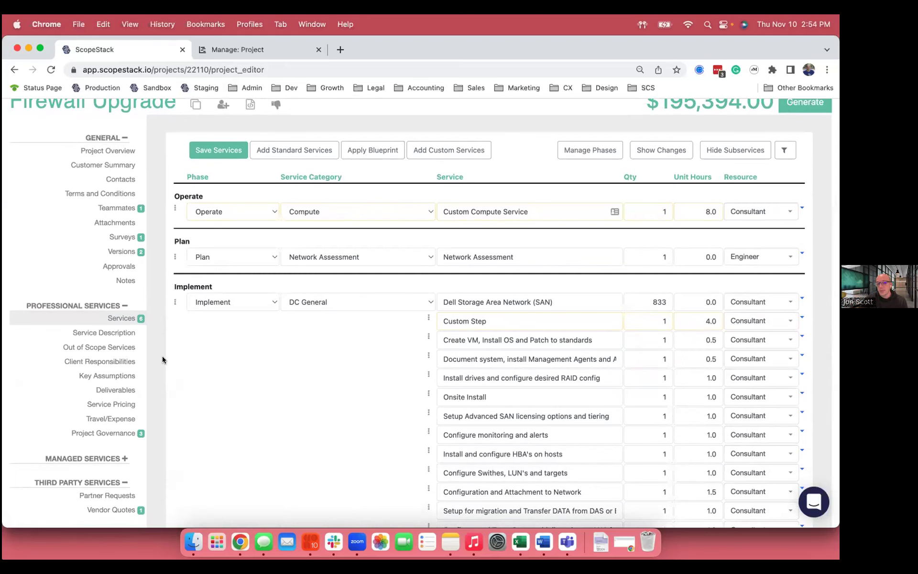
{"action": "scroll", "coordinate": [162, 358], "scroll_direction": "up", "scroll_amount": 2}
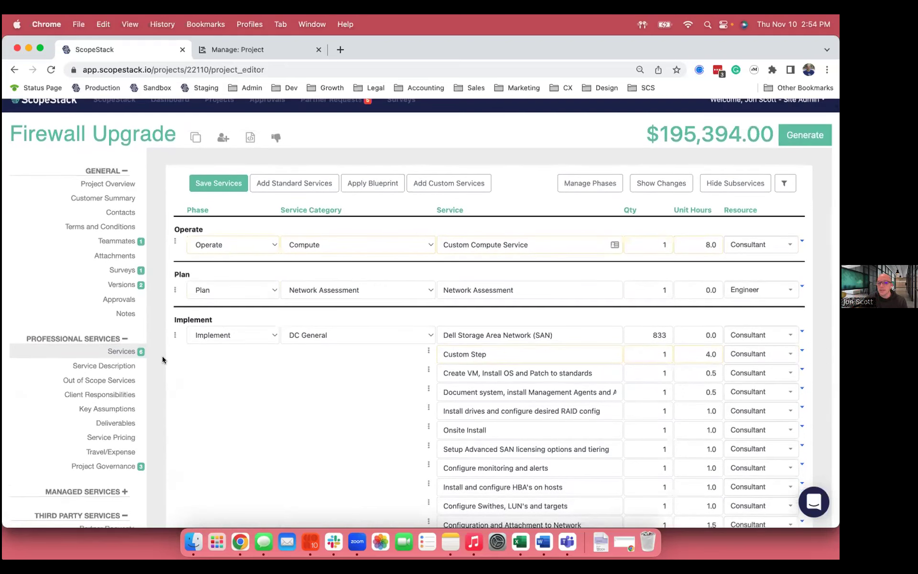
{"action": "scroll", "coordinate": [163, 360], "scroll_direction": "down", "scroll_amount": 1}
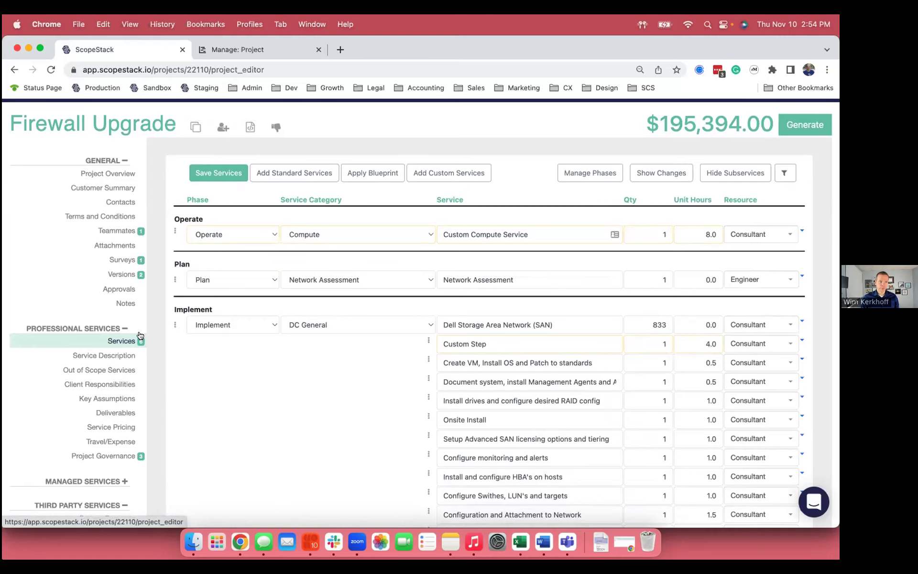
{"action": "scroll", "coordinate": [138, 334], "scroll_direction": "down", "scroll_amount": 5}
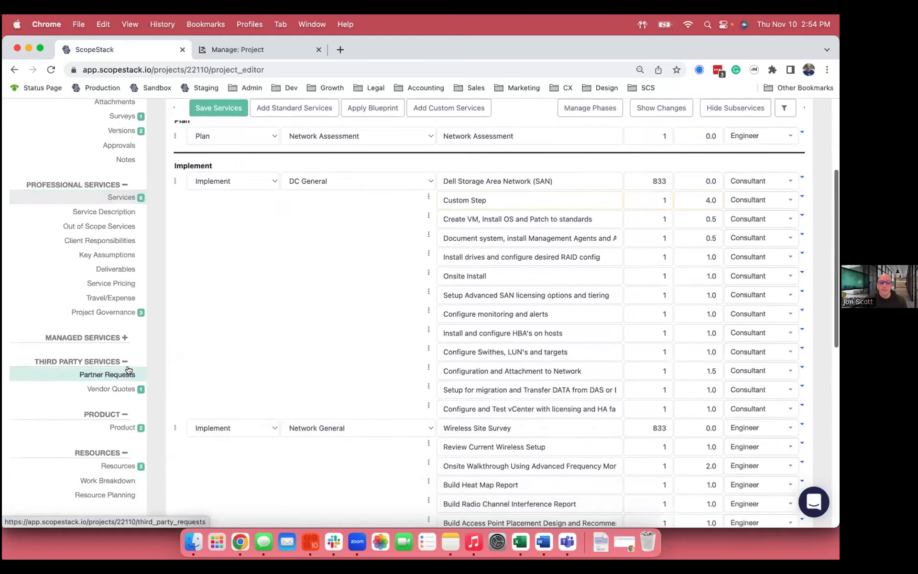
View the details of the first Collaboration Readiness Workshop product in the project and return to the product list.
{"action": "left_click", "coordinate": [133, 431]}
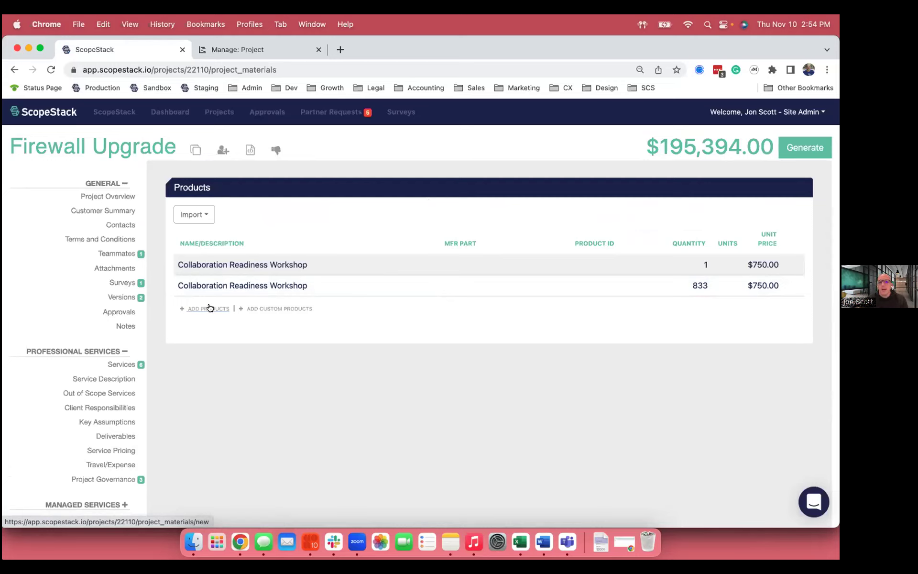
{"action": "left_click", "coordinate": [219, 265]}
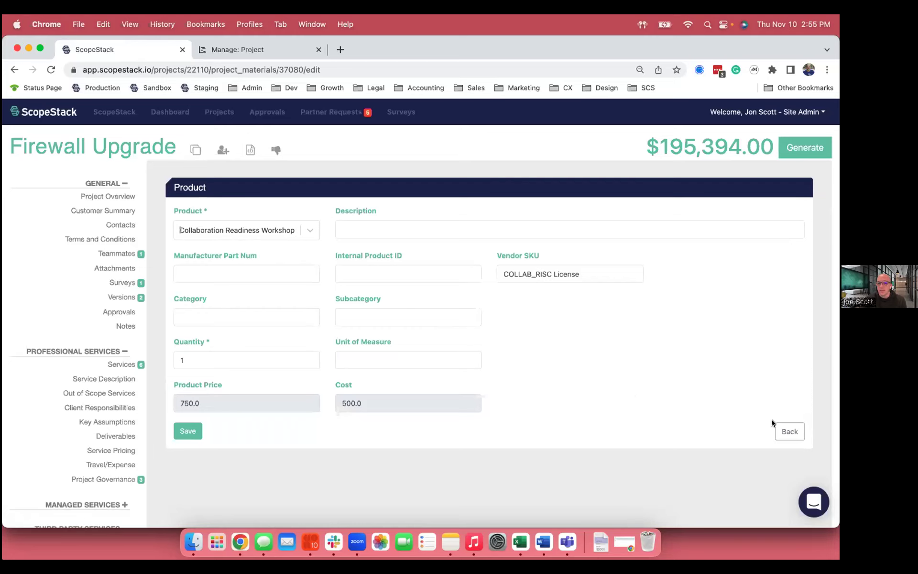
{"action": "left_click", "coordinate": [789, 431]}
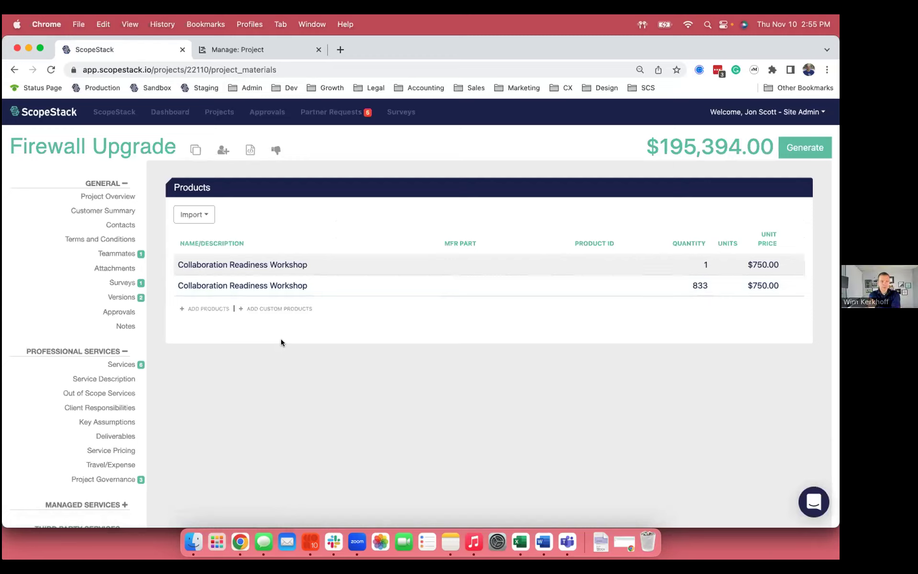
Return to the Firewall Upgrade project's overview and switch to the CW - TopLeft work plan in ConnectWise.
{"action": "left_click", "coordinate": [123, 197]}
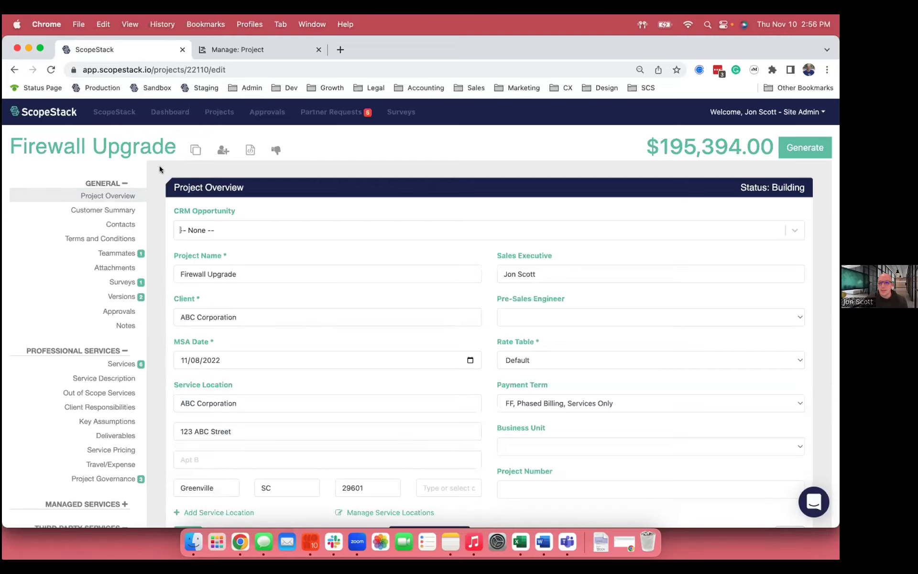
{"action": "left_click", "coordinate": [236, 55]}
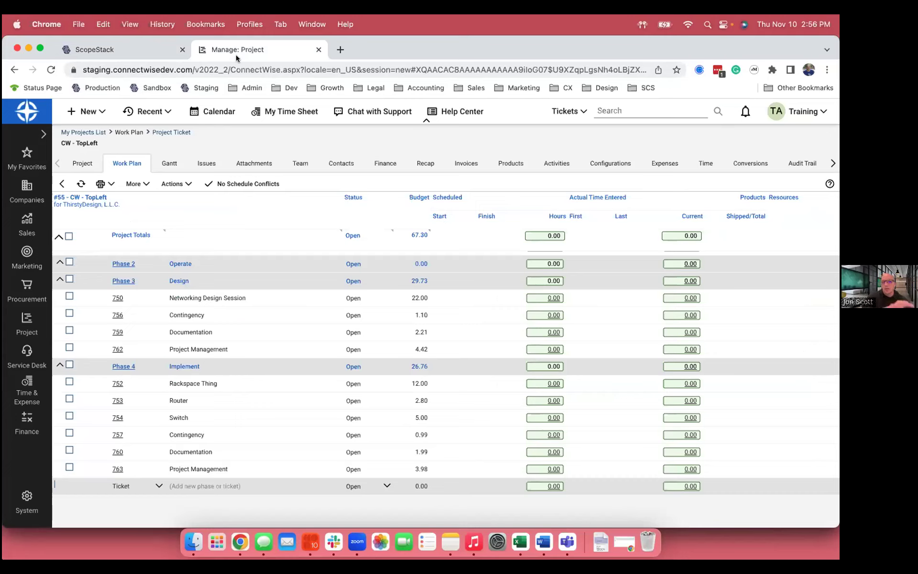